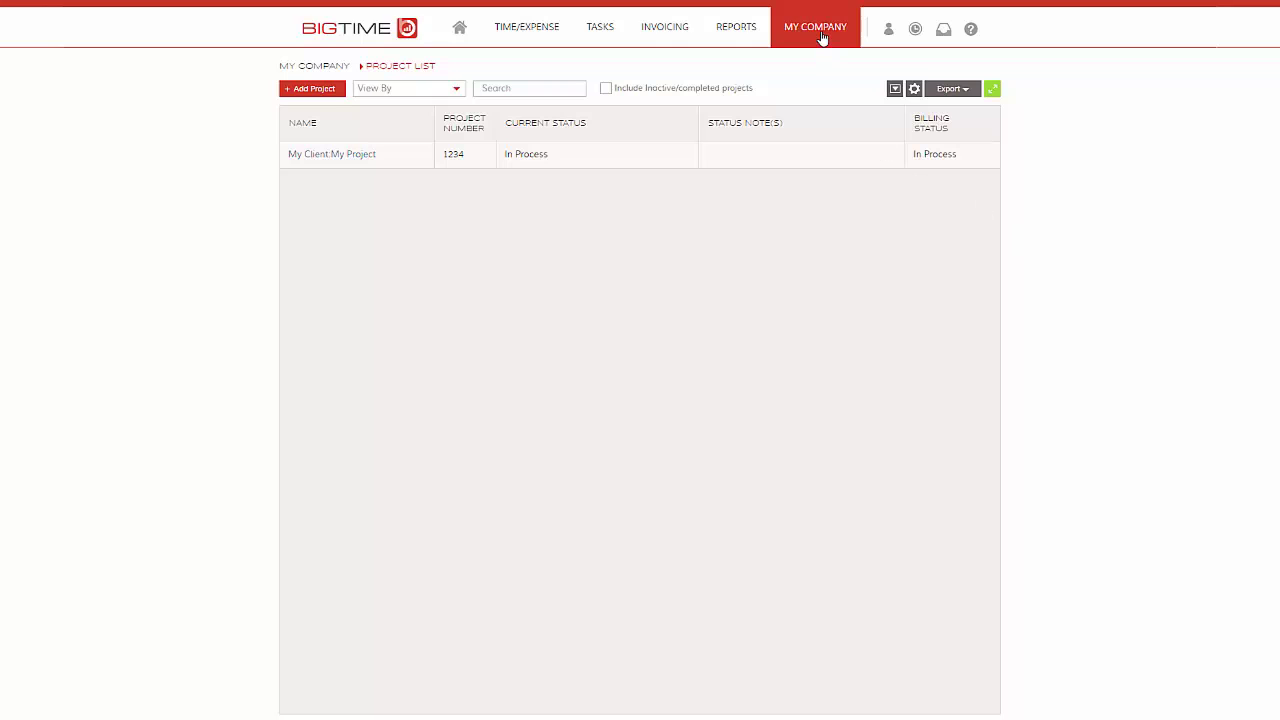
Step: Open the My Client:My Project project and review the general info and budget estimates of Task 1.0
mouse_move(823, 45)
left_click(828, 97)
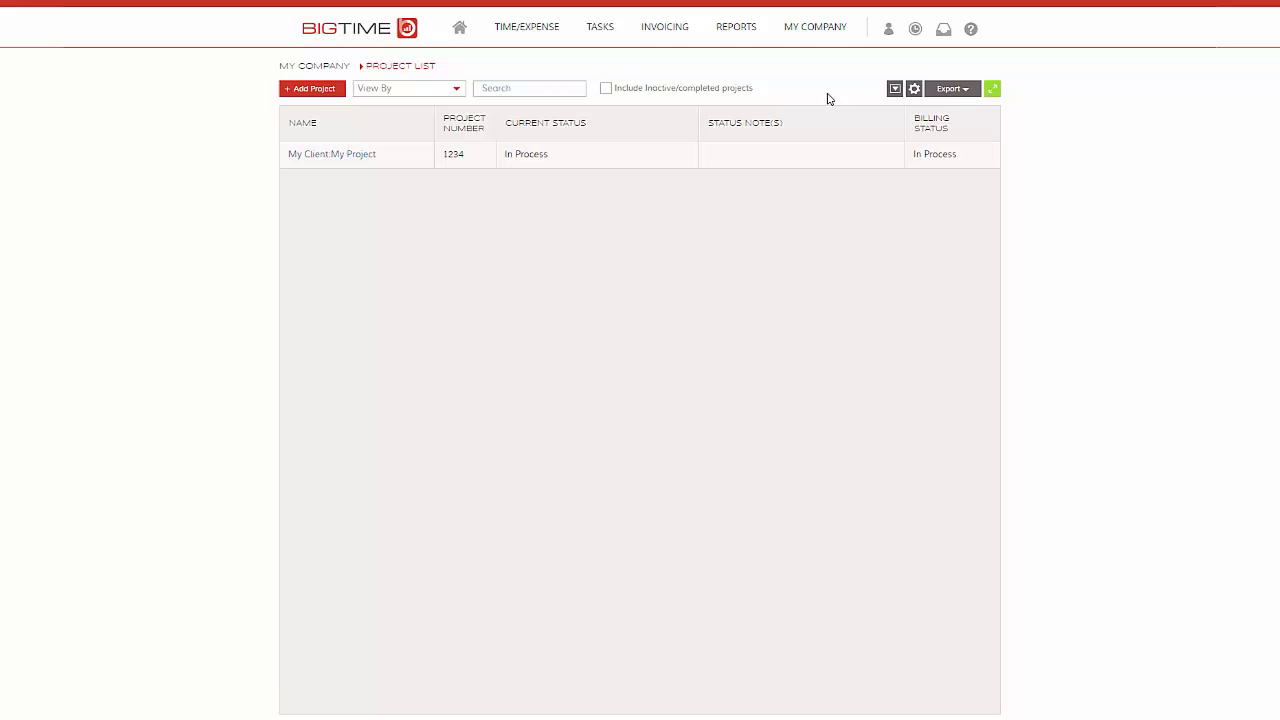
left_click(345, 158)
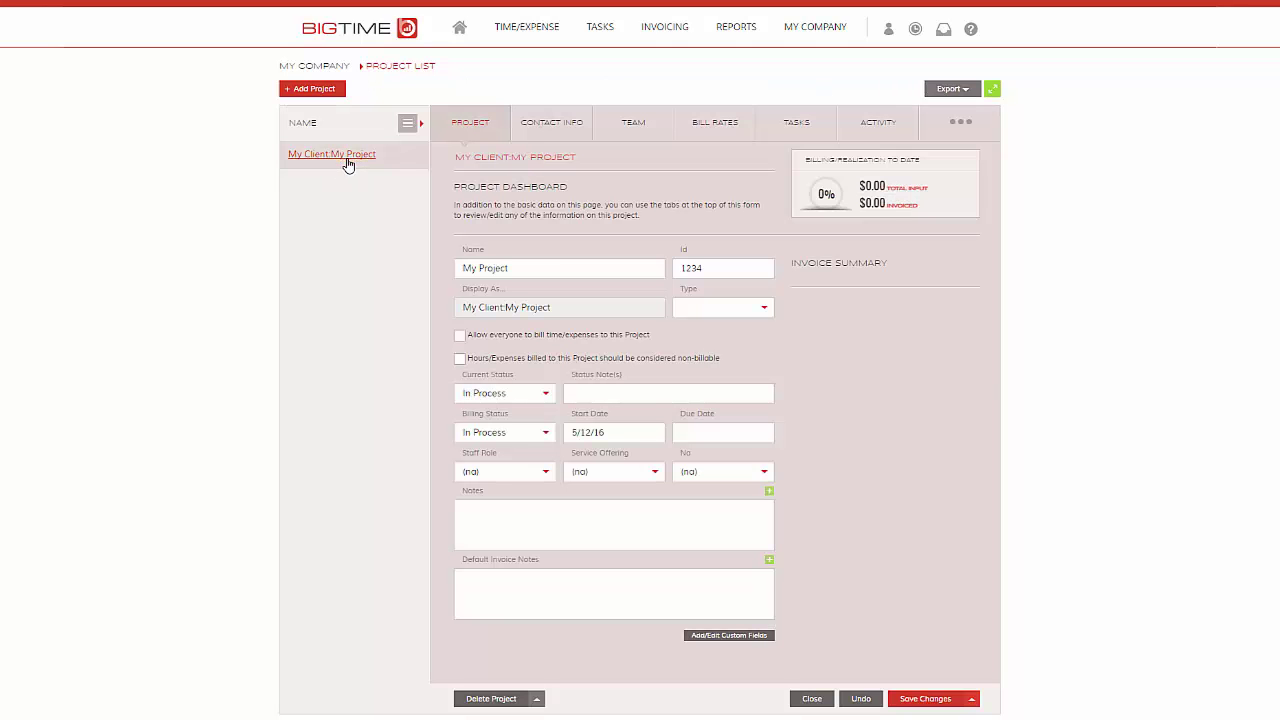
left_click(800, 136)
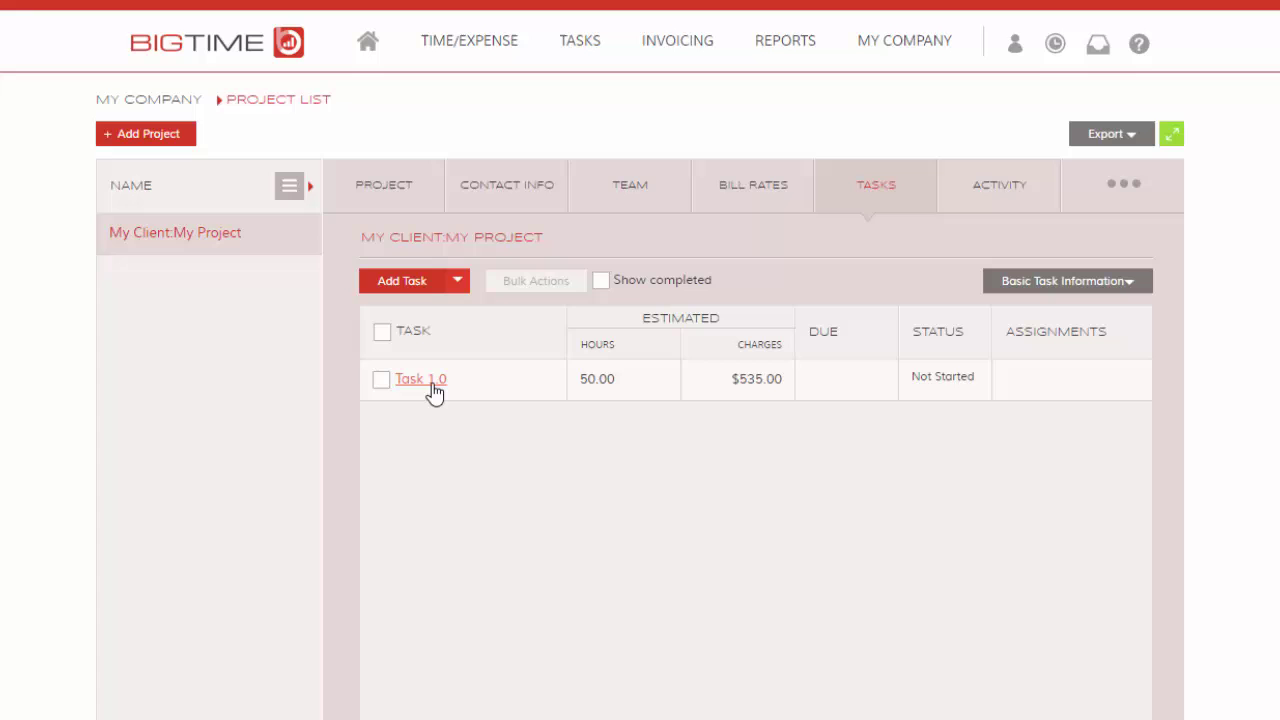
left_click(432, 388)
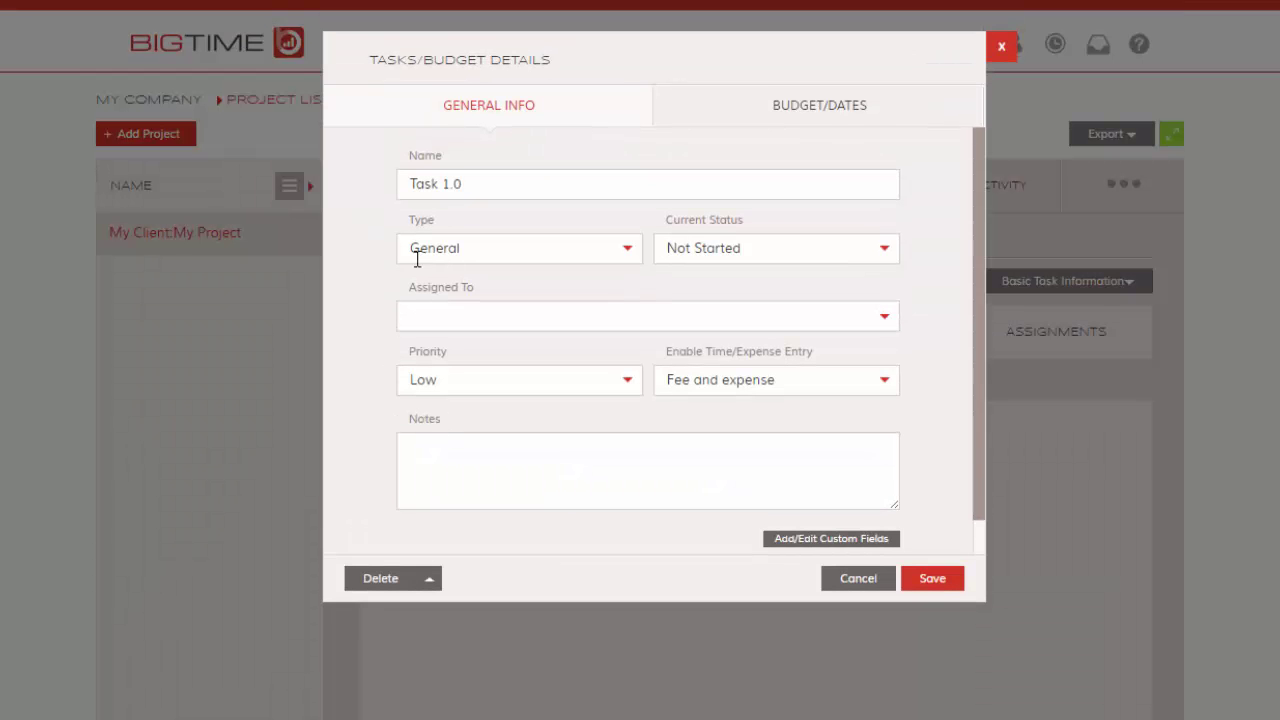
left_click(814, 116)
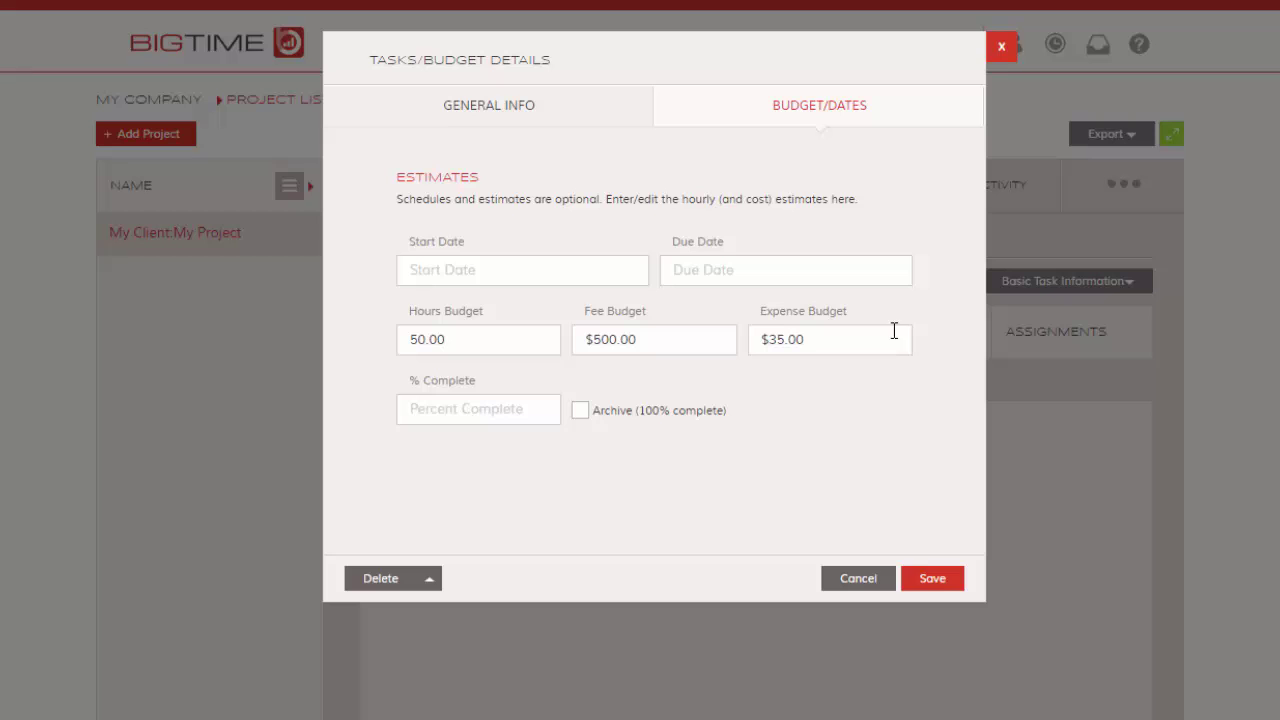
left_click(1002, 50)
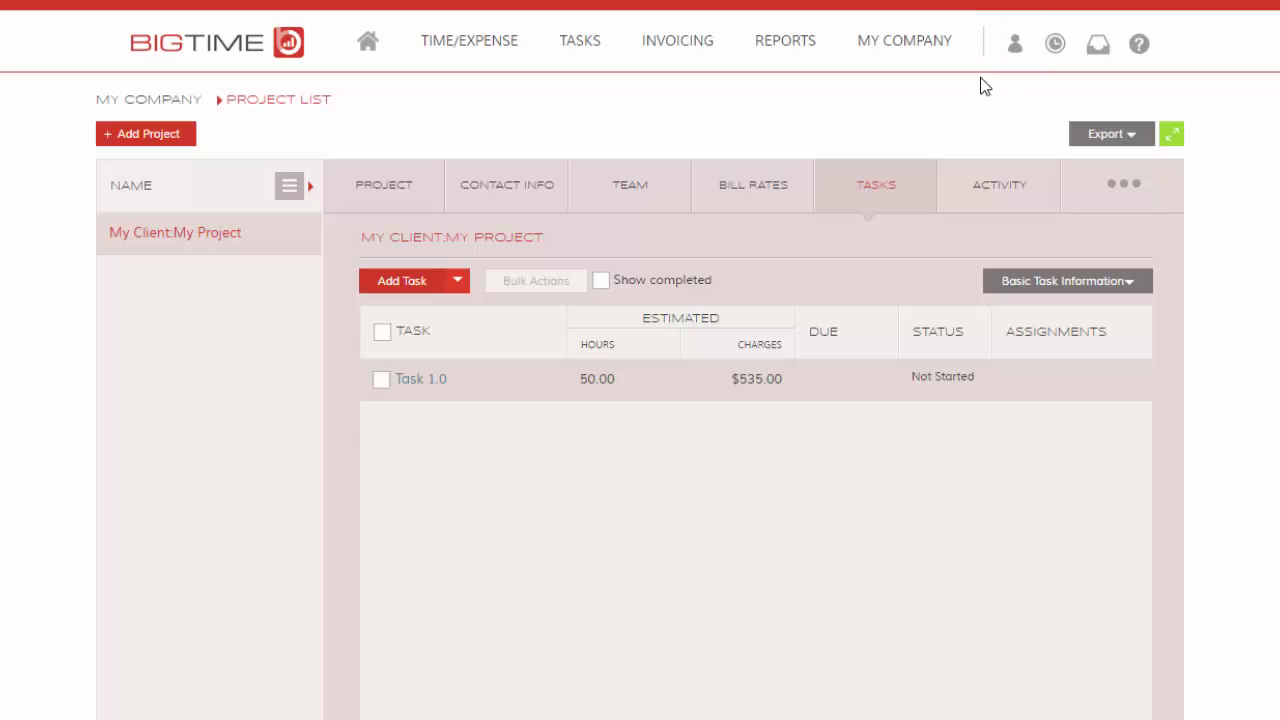
Step: Start a new invoice for My Client:My Project from the project's billing history
left_click(1119, 195)
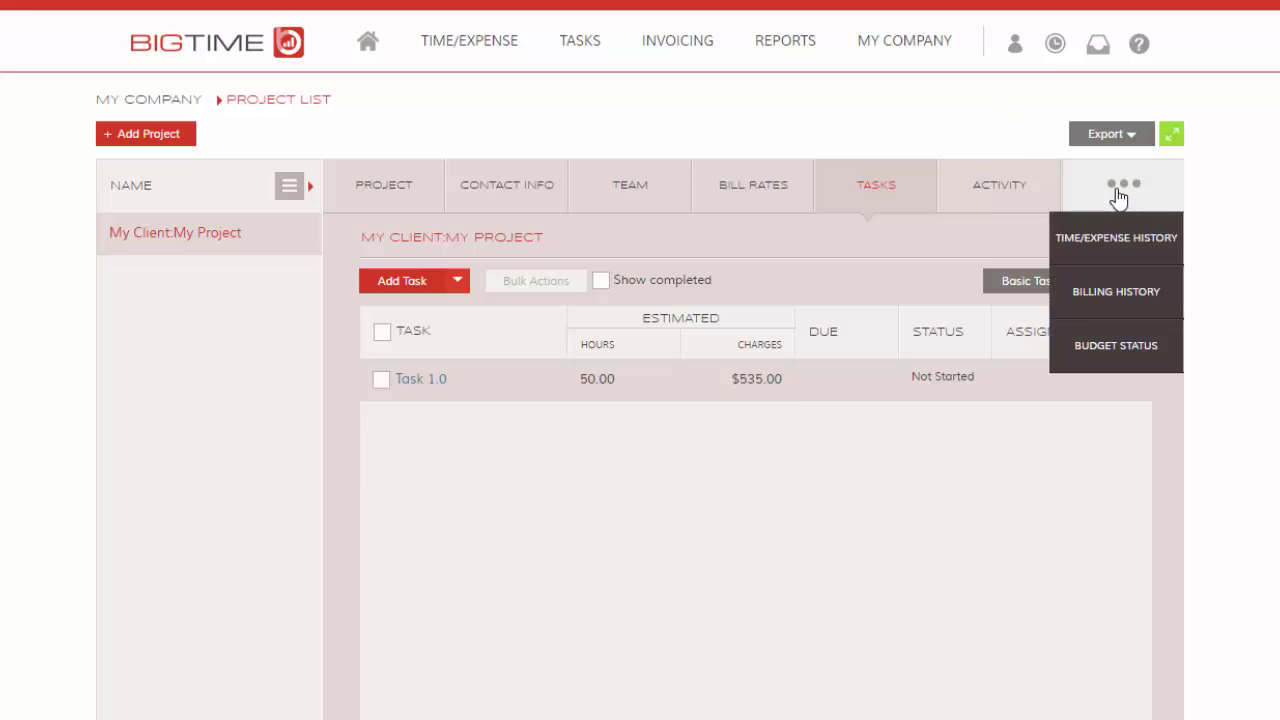
left_click(1133, 311)
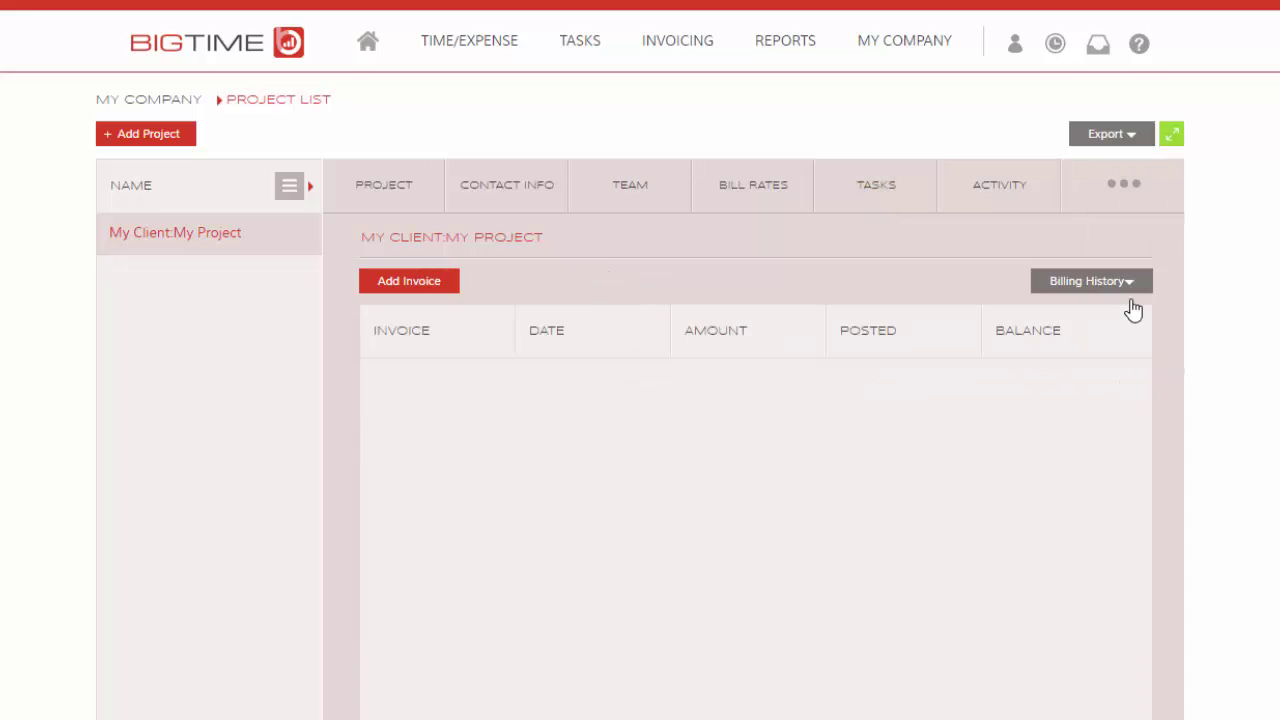
left_click(426, 290)
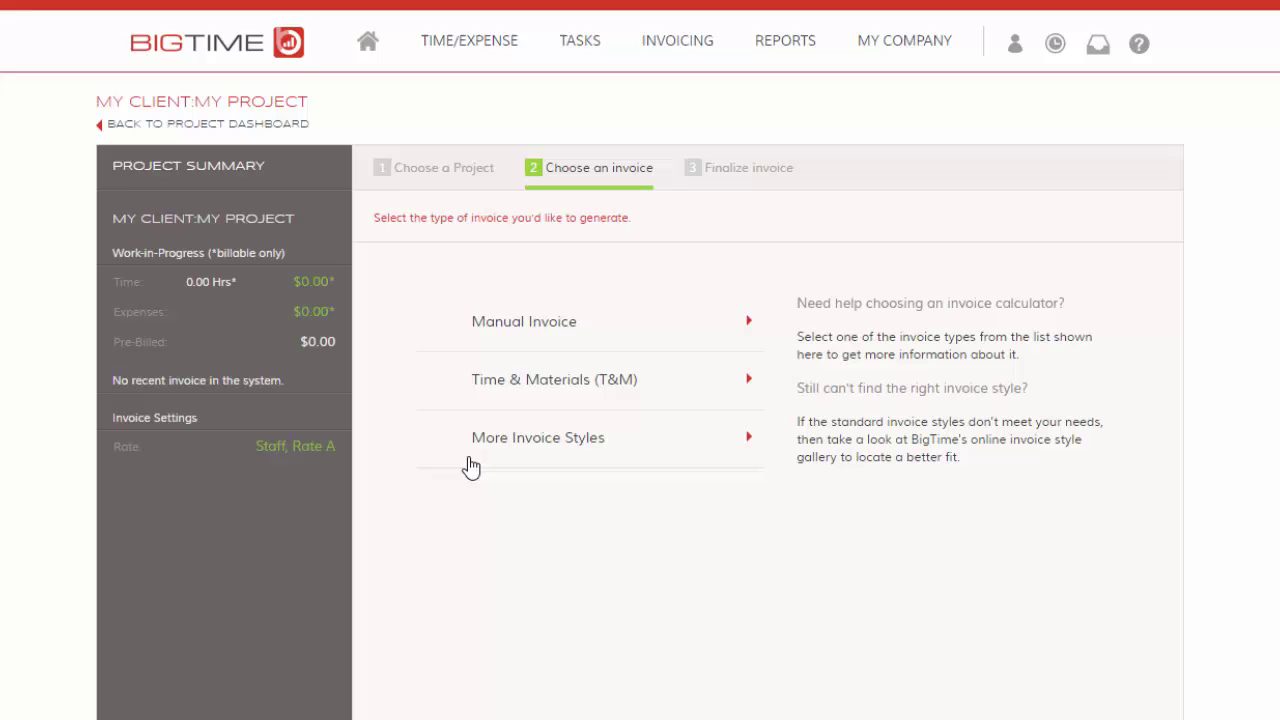
Step: Enable the Fixed Fee invoice calculator, show its description, and save the invoice settings
left_click(536, 461)
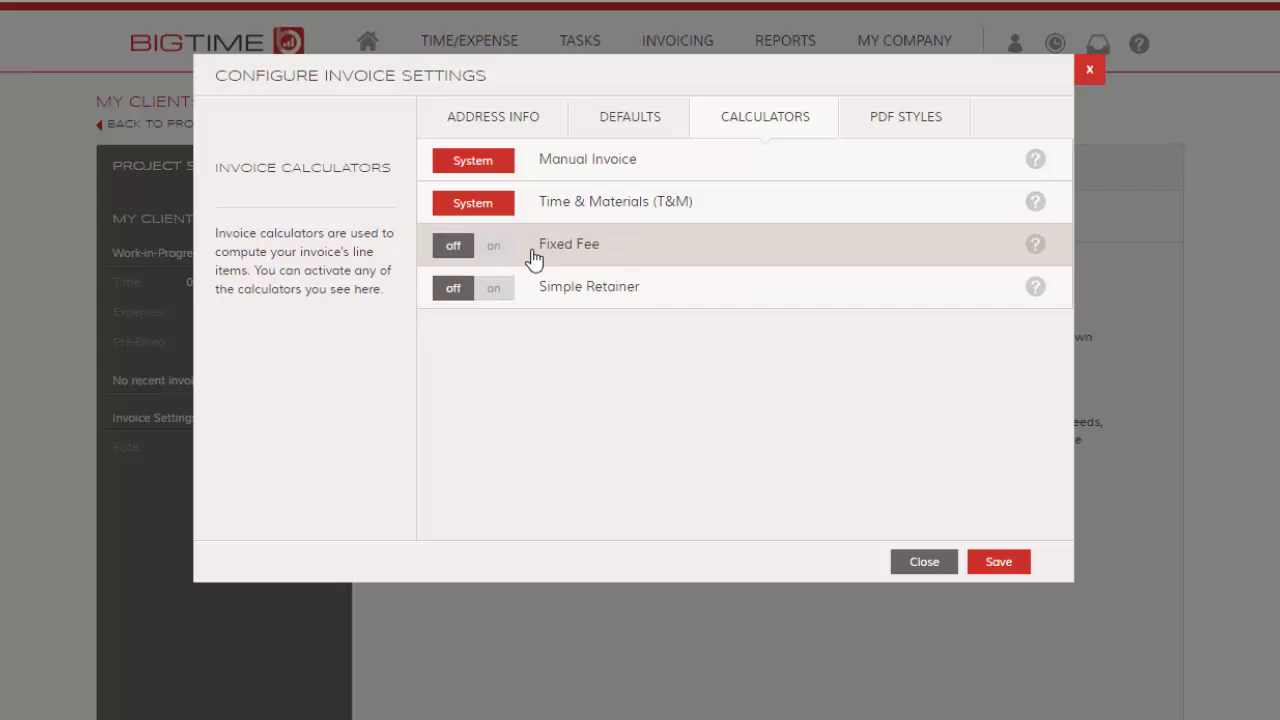
left_click(487, 262)
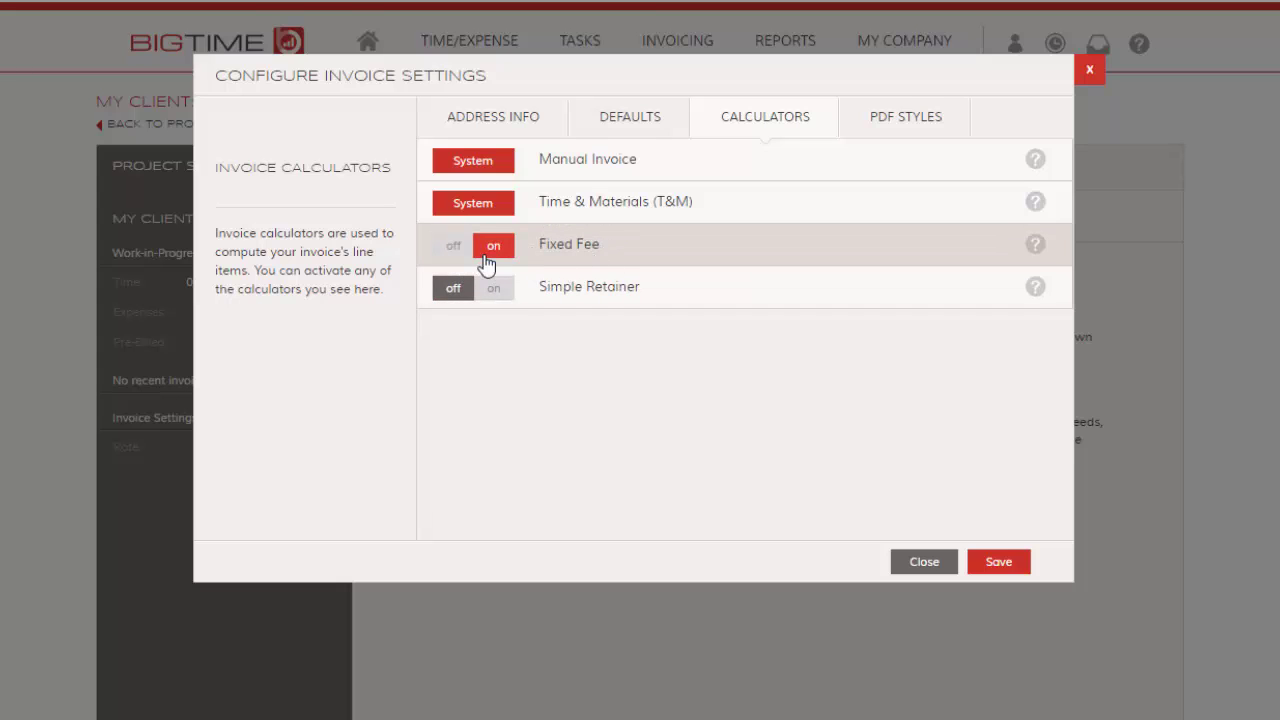
left_click(1035, 246)
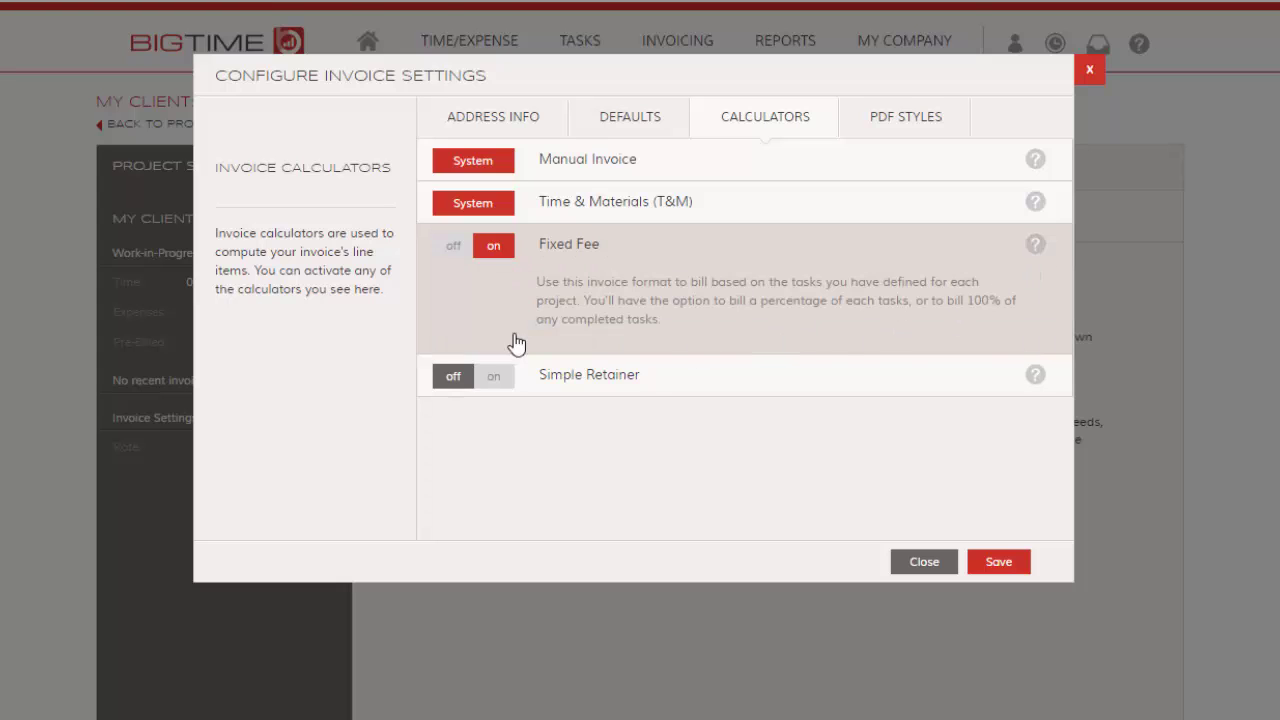
left_click(1008, 566)
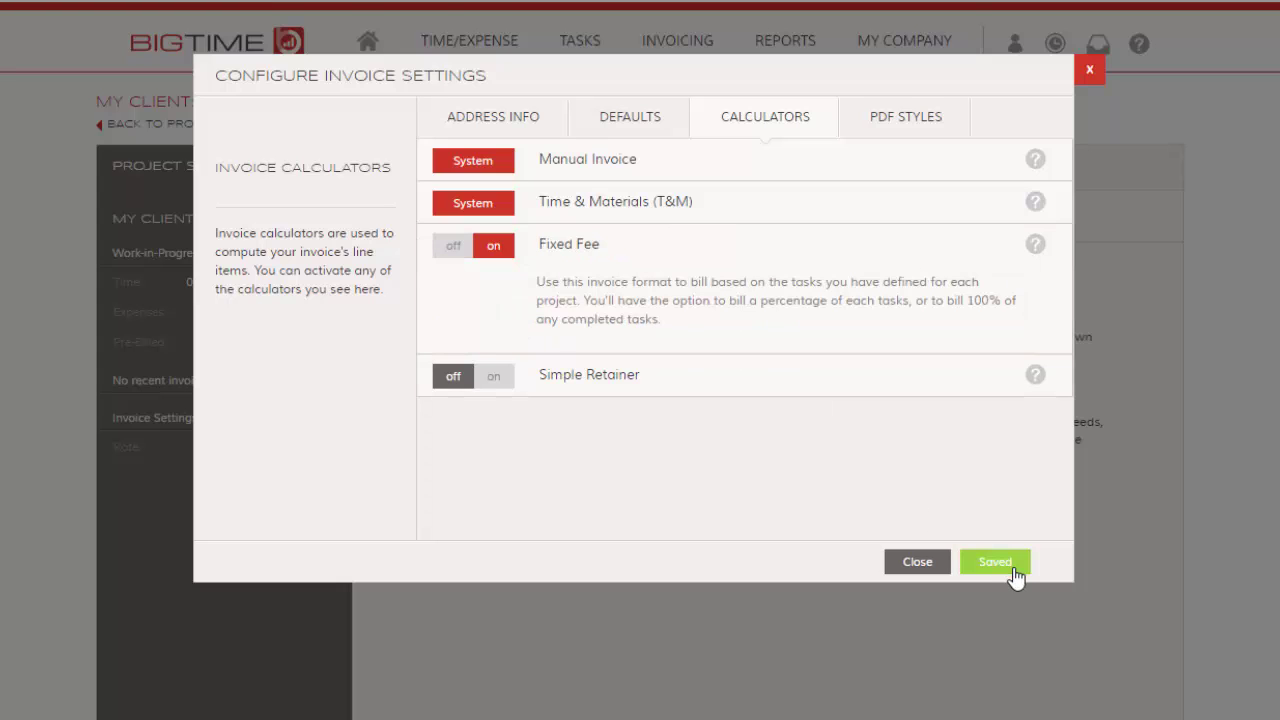
left_click(918, 565)
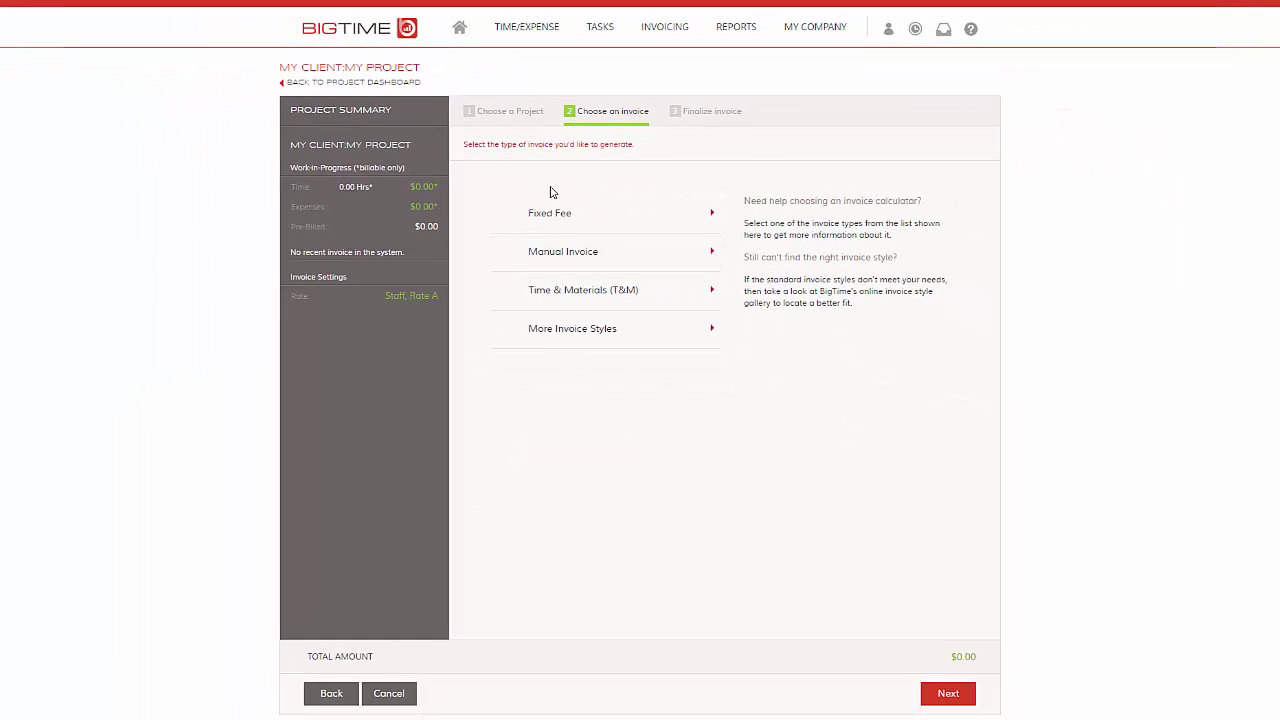
Step: Choose the Fixed Fee invoice type and try including Task 1.0 at its full budget
left_click(712, 219)
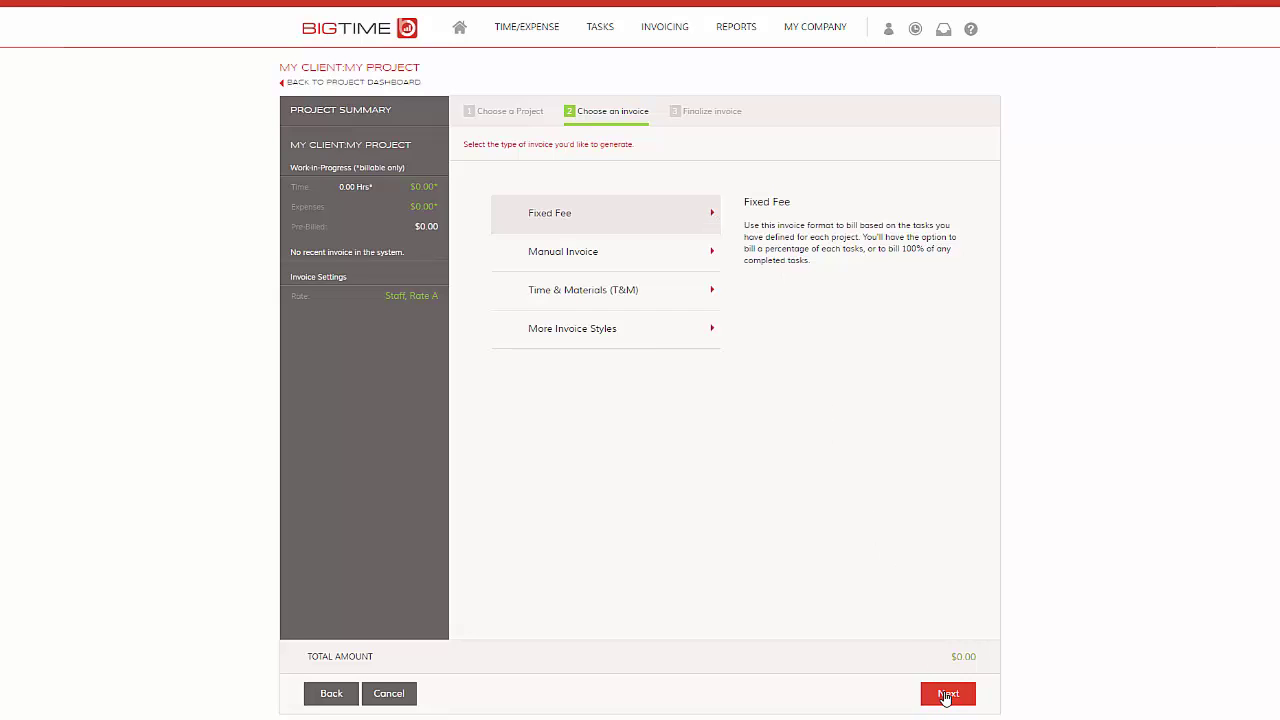
left_click(947, 694)
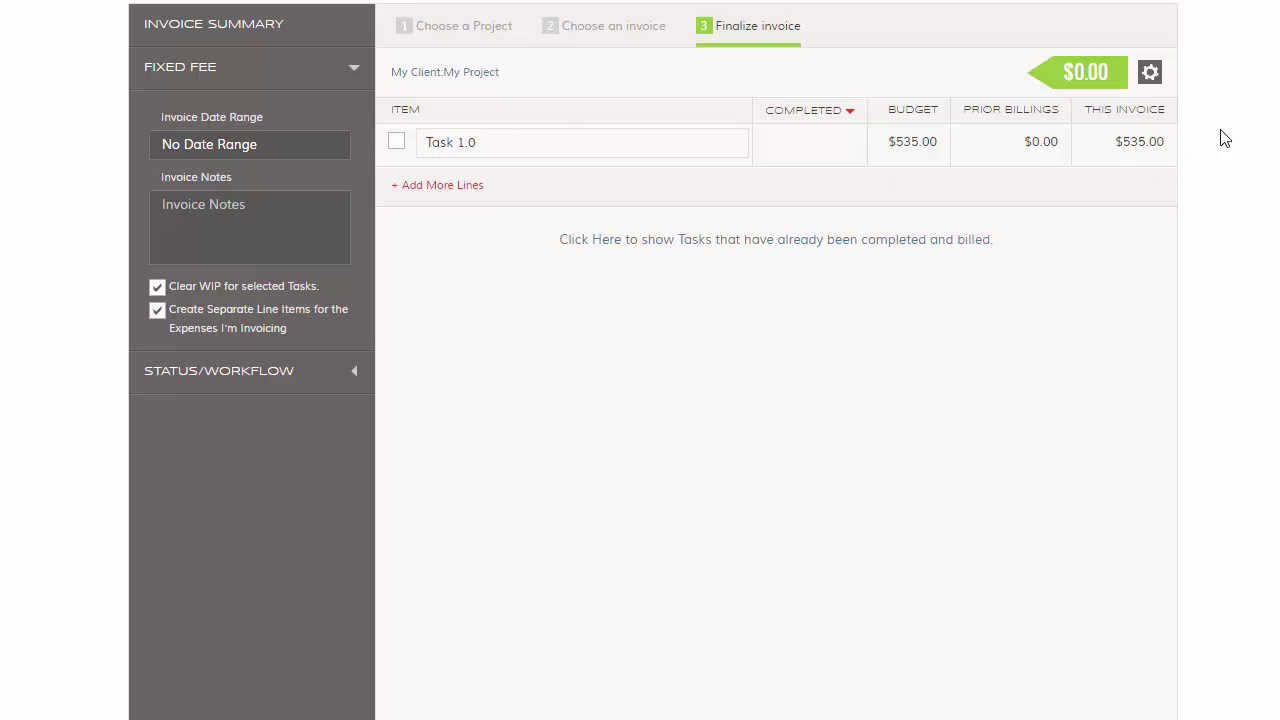
left_click(398, 141)
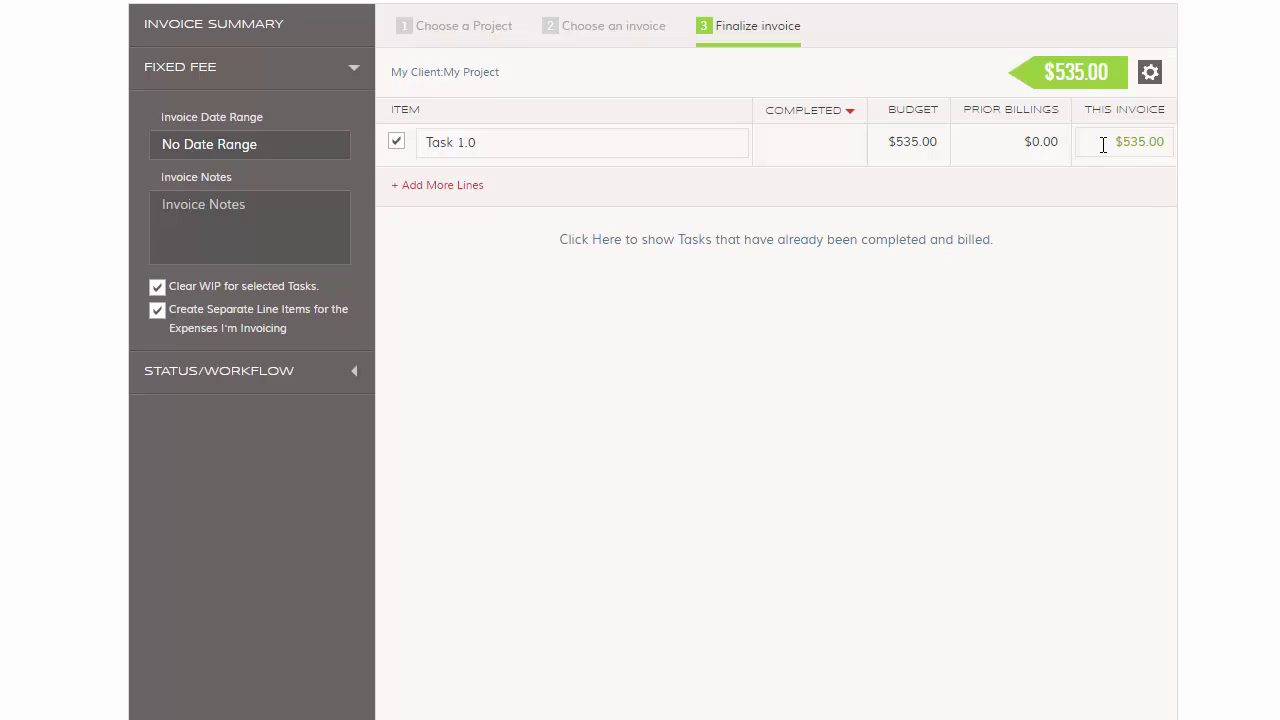
left_click(1113, 147)
Step: Switch the invoice's billing method from milestone to % Complete Billing
left_click(848, 114)
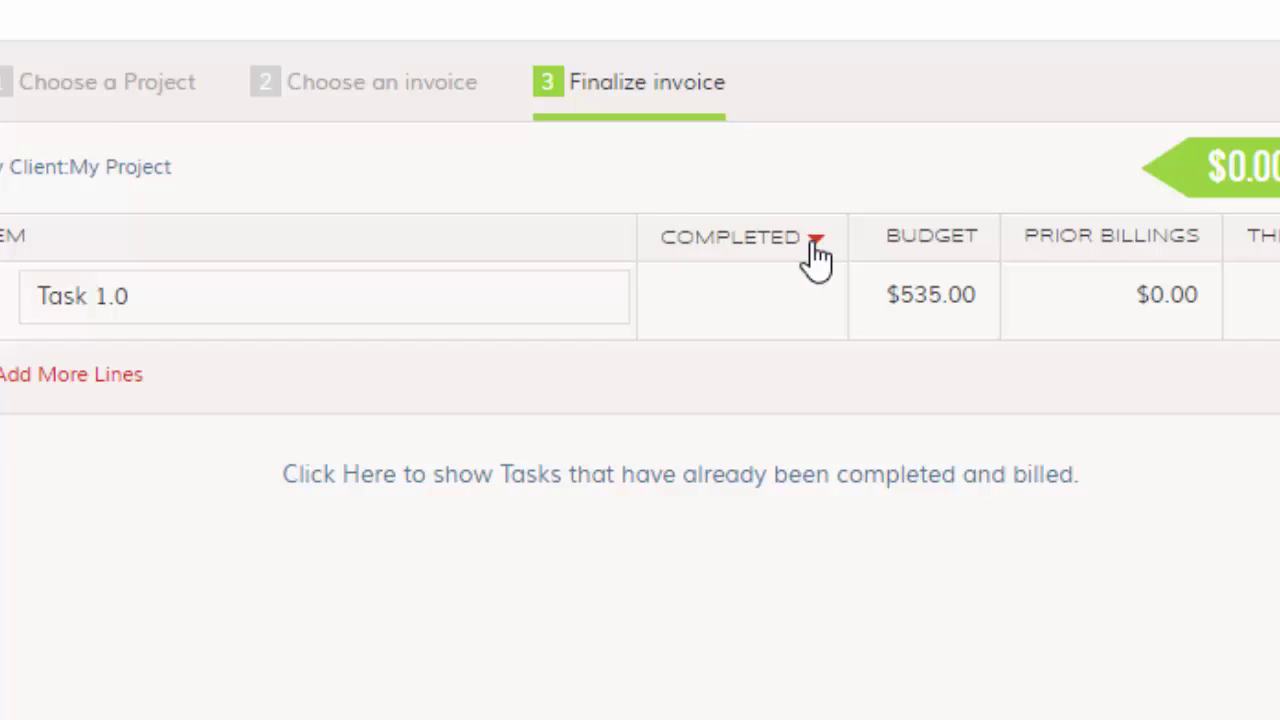
left_click(818, 253)
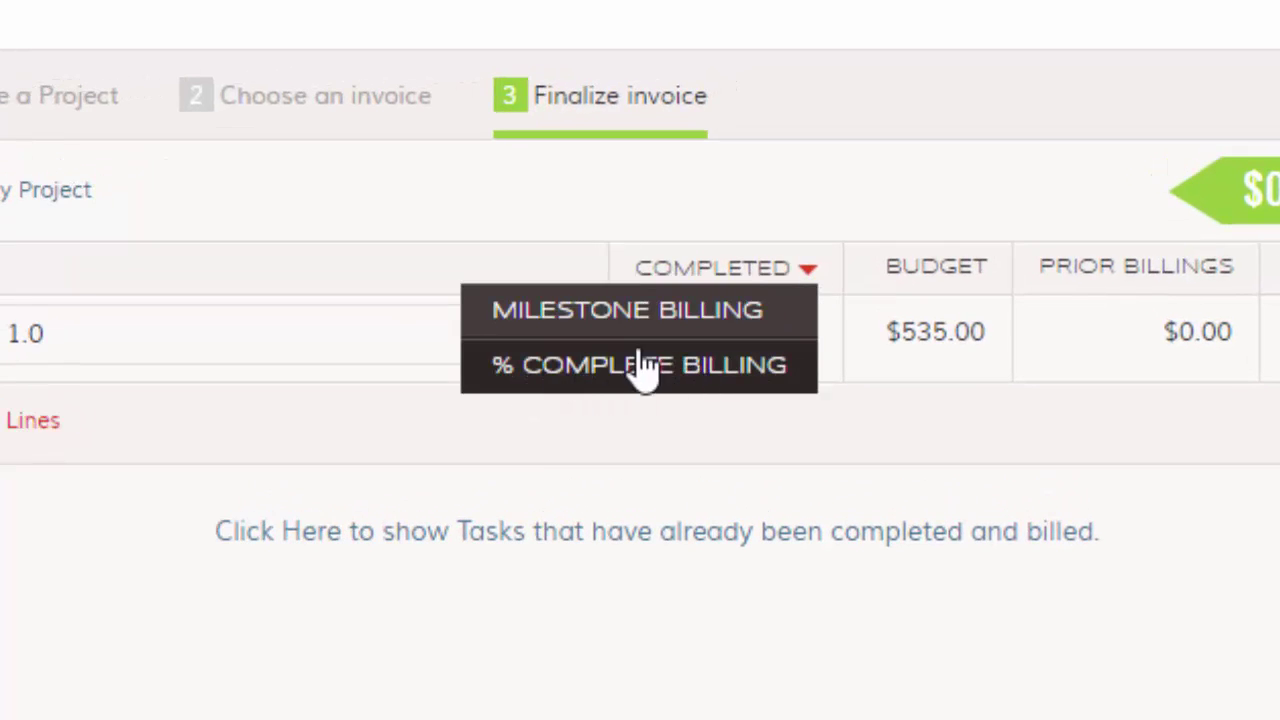
left_click(608, 368)
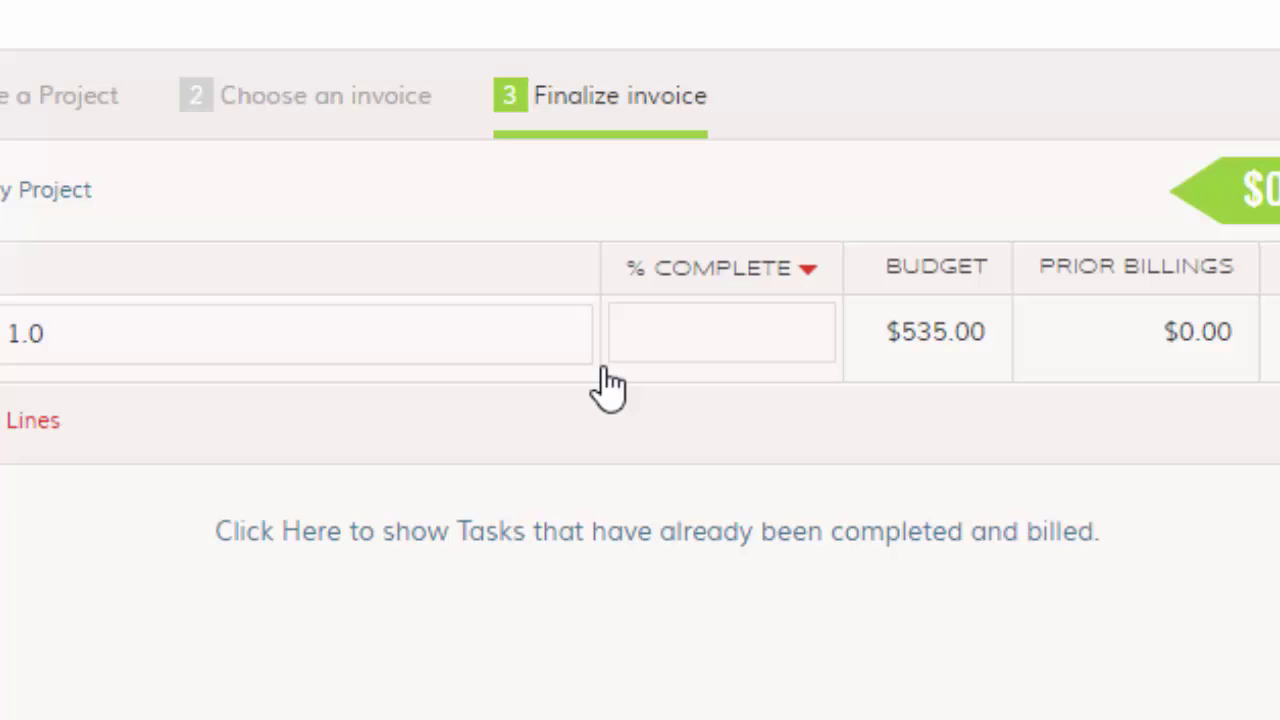
left_click(783, 276)
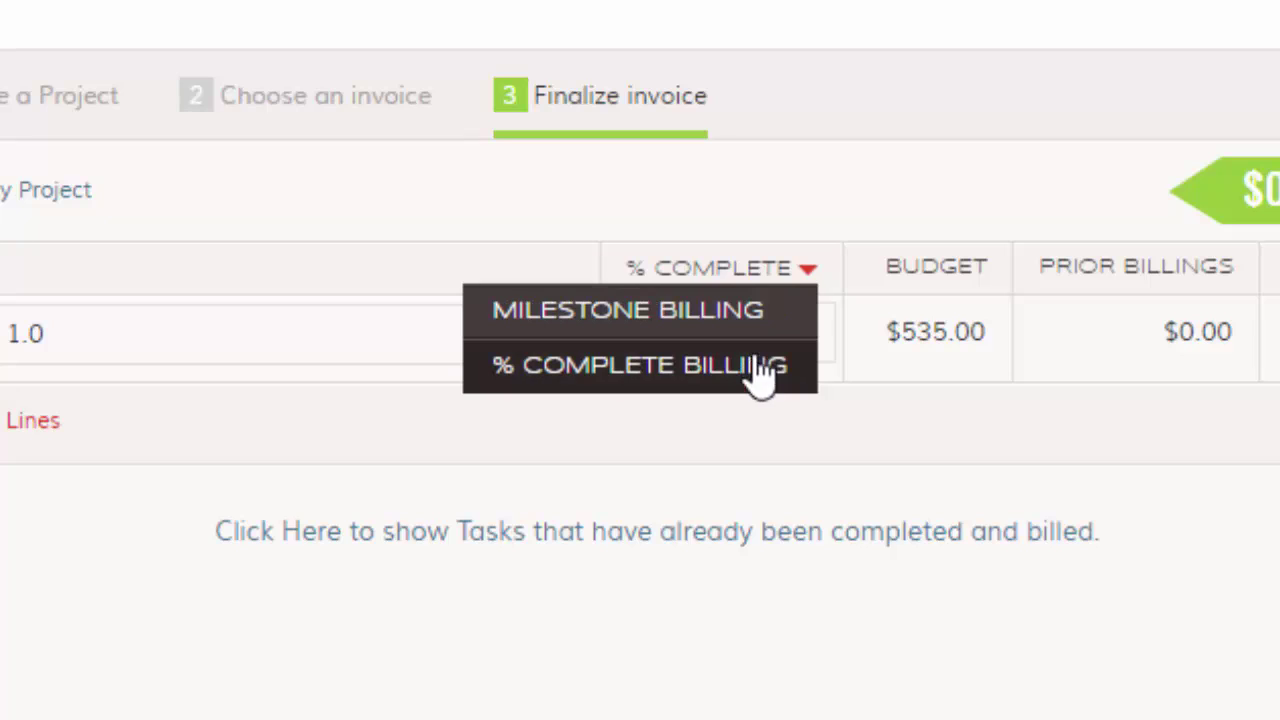
left_click(640, 385)
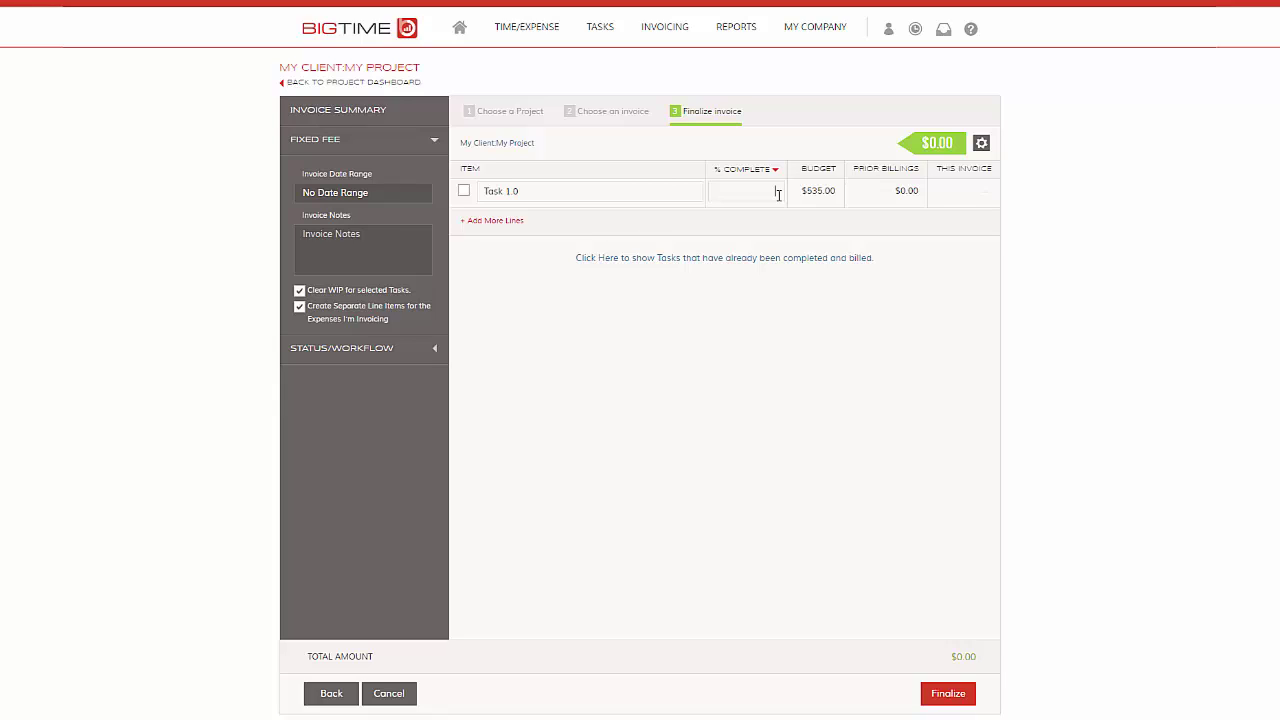
Step: Set Task 1.0 to 25% complete and finalize the invoice
type("25")
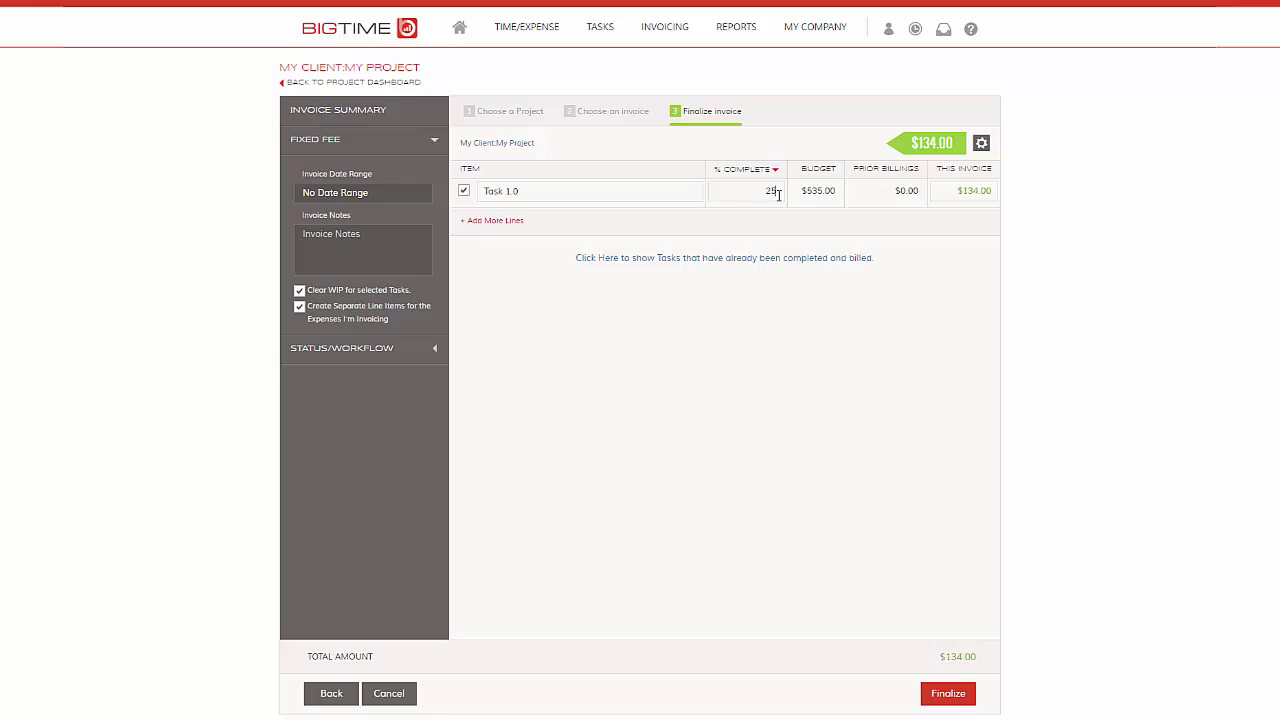
left_click(953, 190)
left_click_drag(953, 190, 997, 190)
left_click(997, 190)
left_click(945, 697)
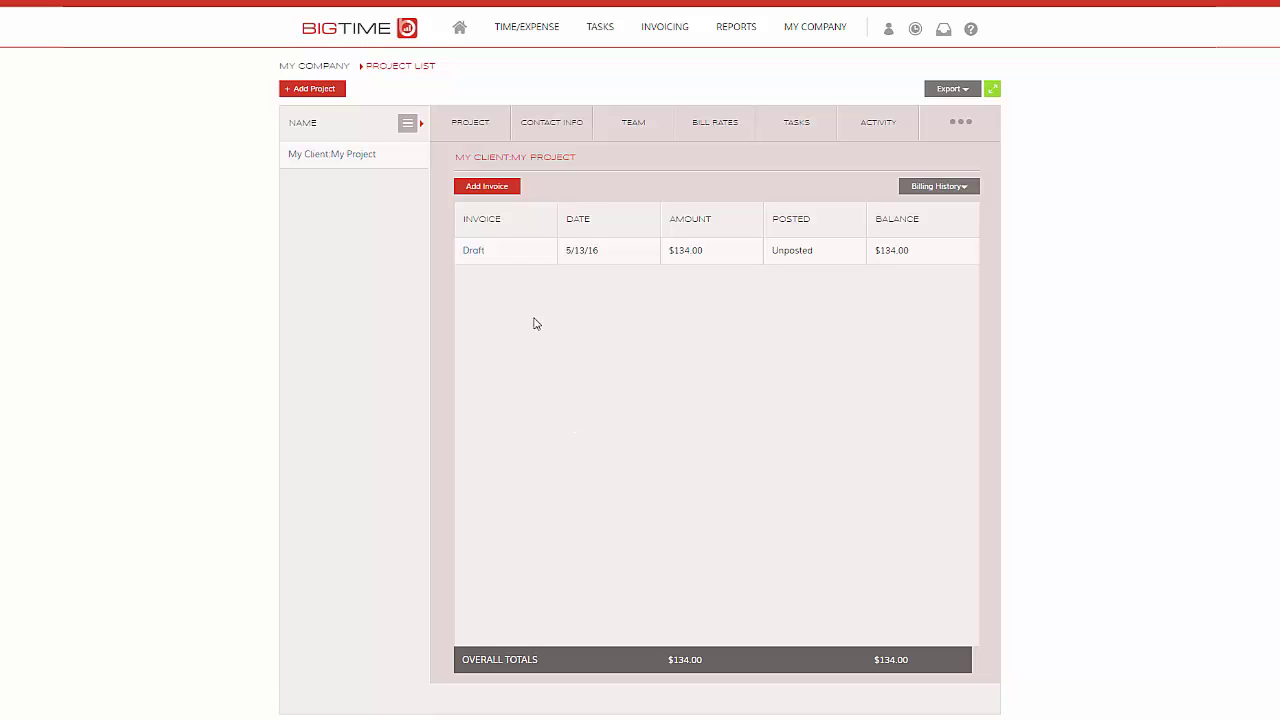
Step: Create a second Fixed Fee invoice for the same project
left_click(487, 187)
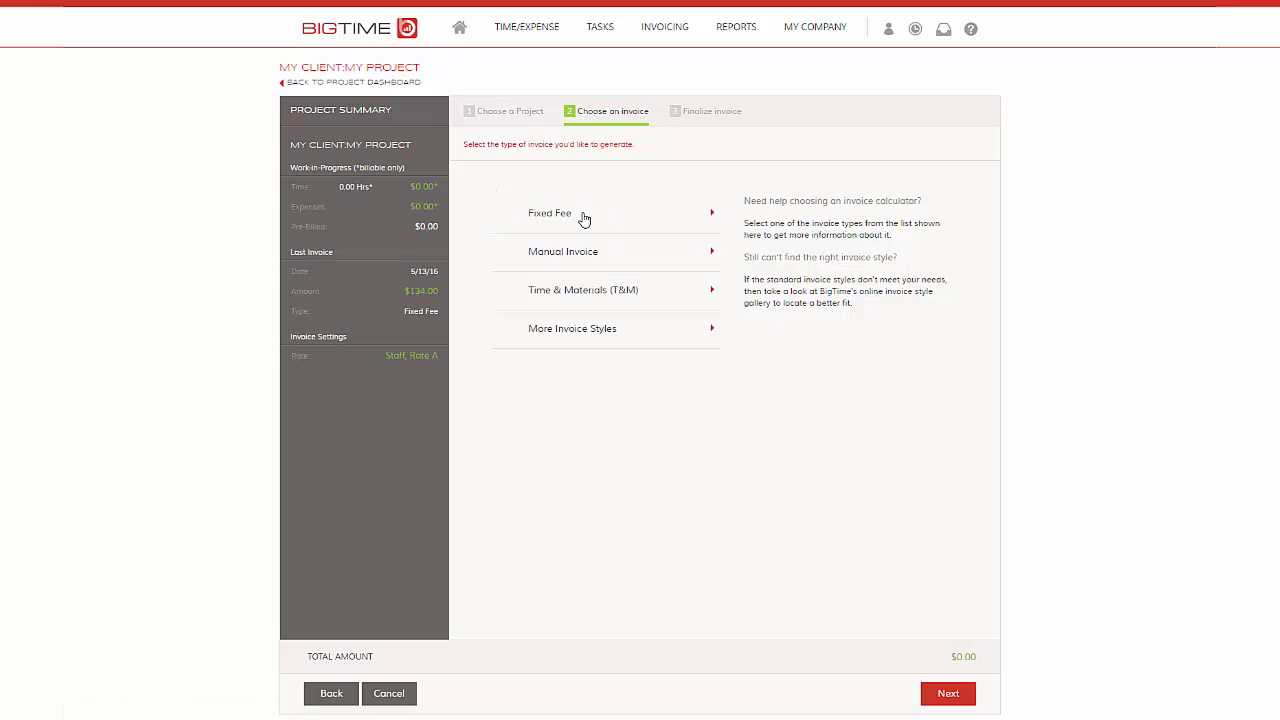
left_click(580, 222)
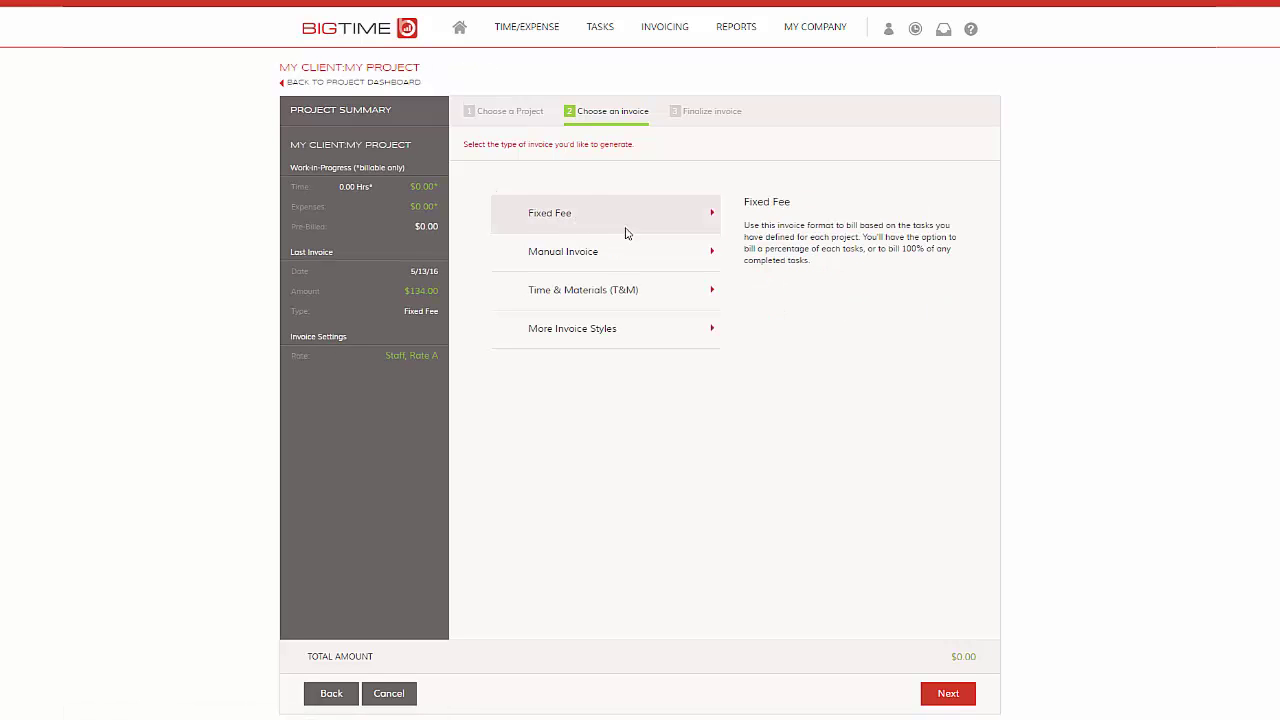
left_click(940, 695)
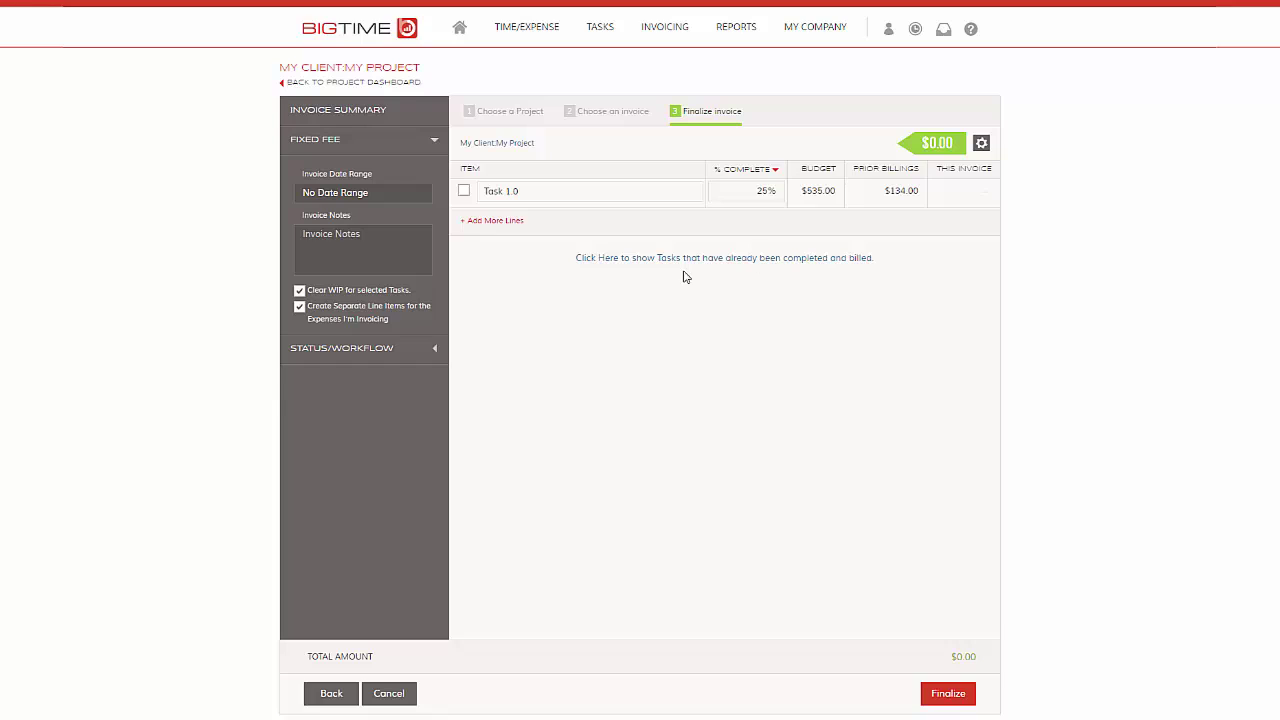
Step: Check Task 1.0's prior billings, set it to 35% complete, and check the resulting invoice amount
left_click_drag(884, 191, 923, 191)
left_click(904, 193)
left_click_drag(755, 192, 805, 191)
type("35")
key("Tab")
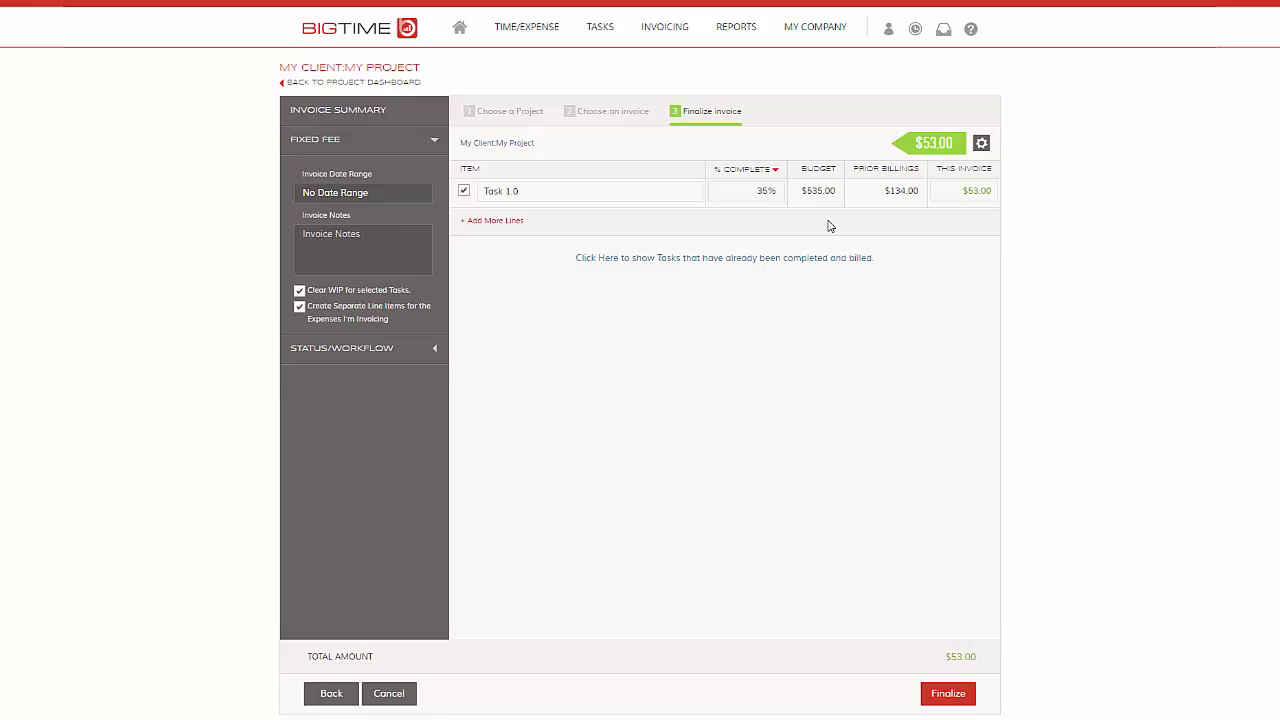
left_click(984, 190)
double_click(984, 190)
left_click(943, 224)
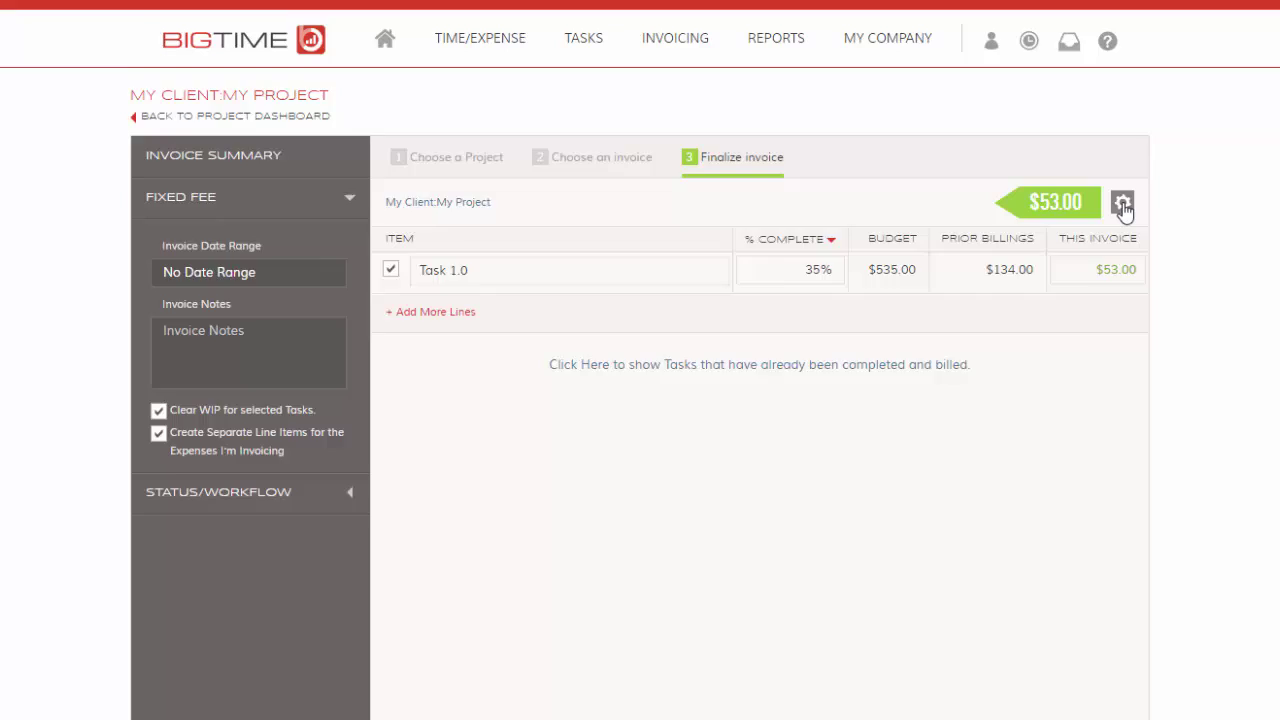
Step: Enable Show WIP Summary and Show Invoice Percentages in the fixed fee display settings and save them
left_click(990, 148)
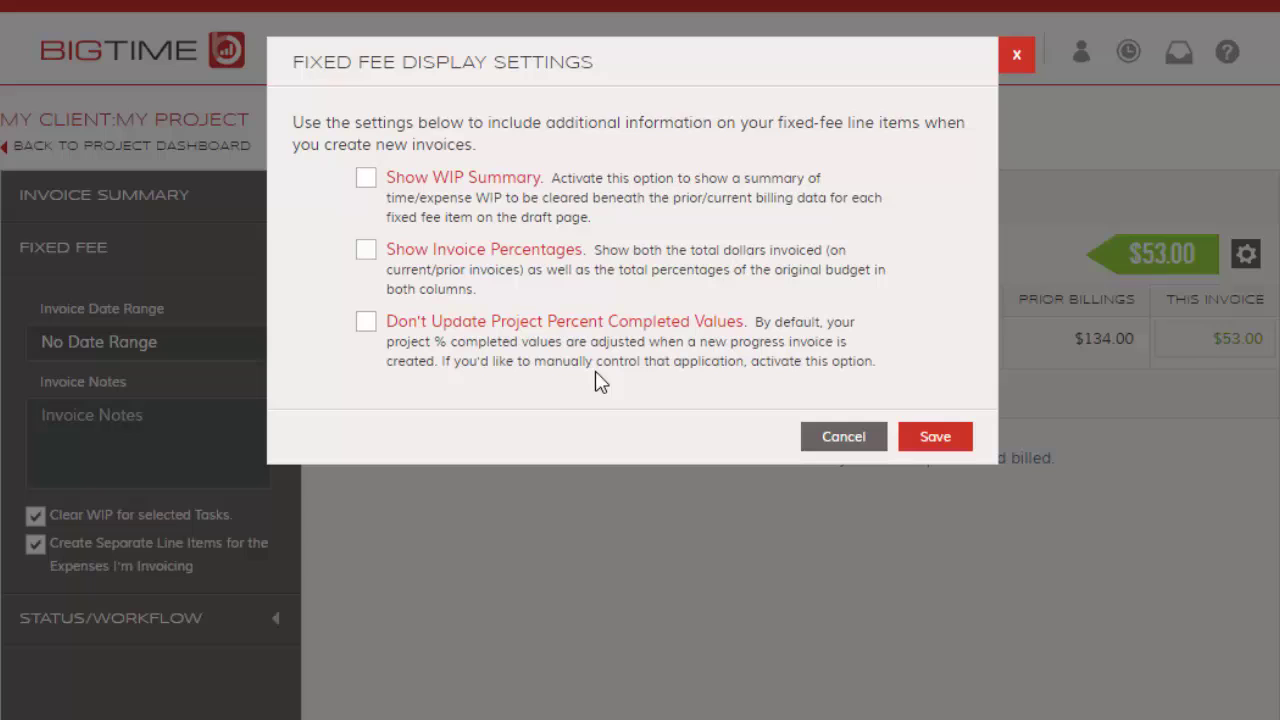
left_click_drag(535, 362, 642, 364)
left_click(640, 387)
left_click(366, 179)
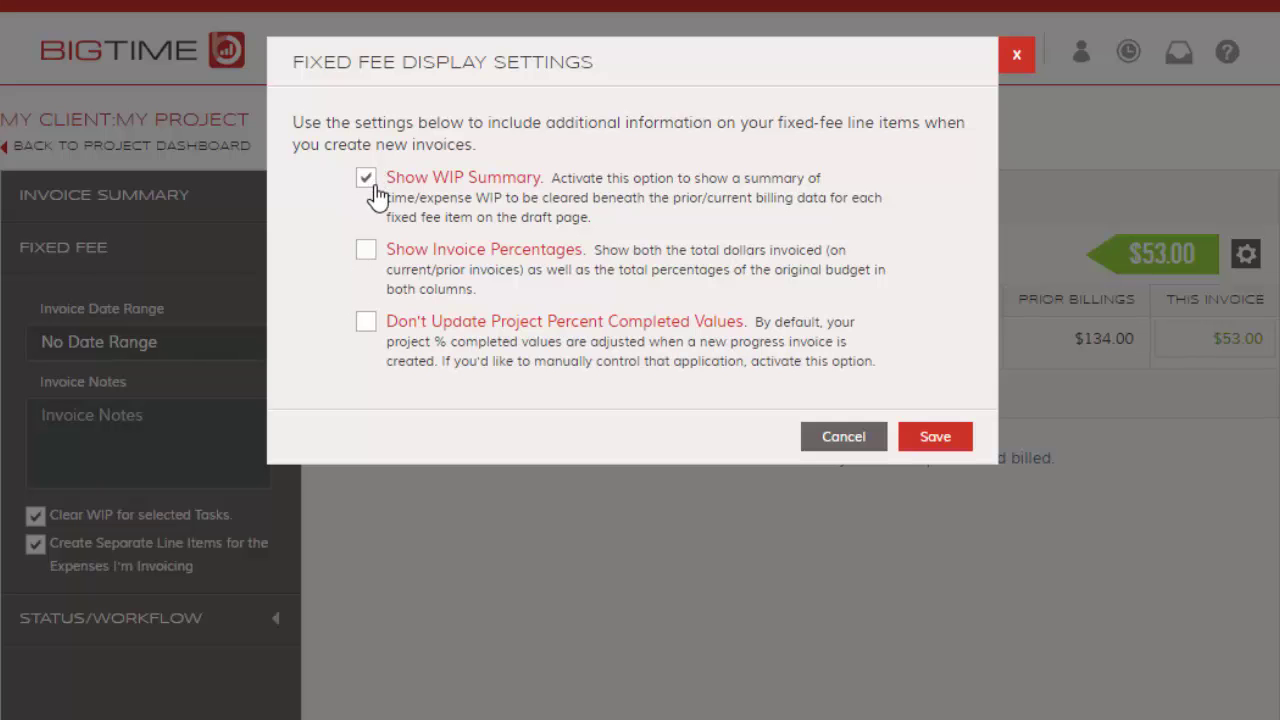
left_click(366, 251)
left_click(929, 437)
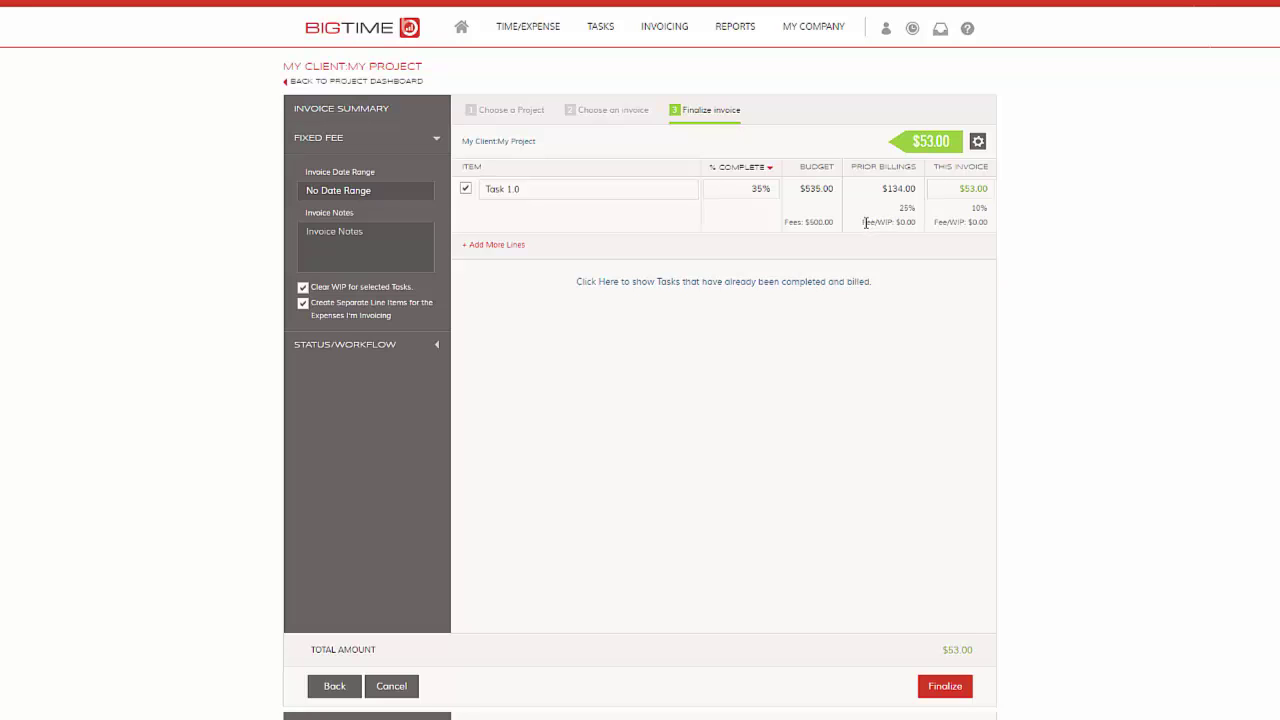
Step: Check the prior Fee/WIP figure, finalize the second invoice, and open its draft from the billing history
left_click_drag(866, 222, 917, 222)
left_click(916, 224)
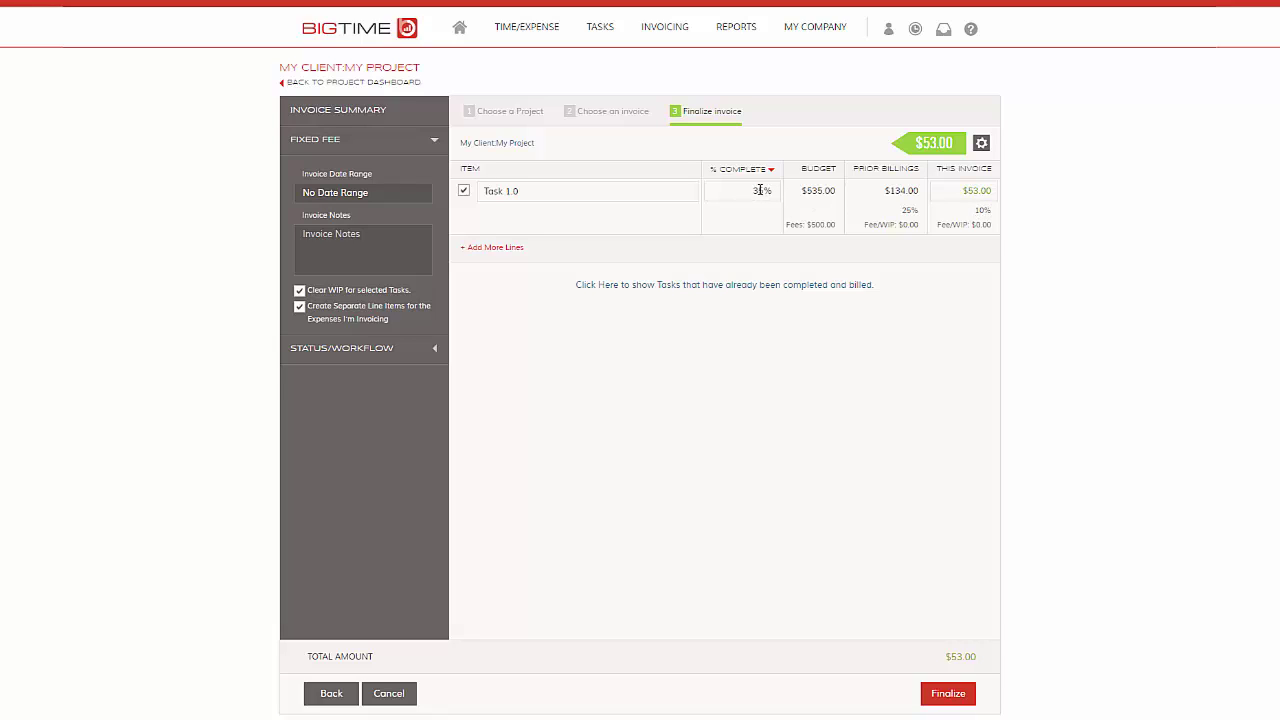
left_click(948, 694)
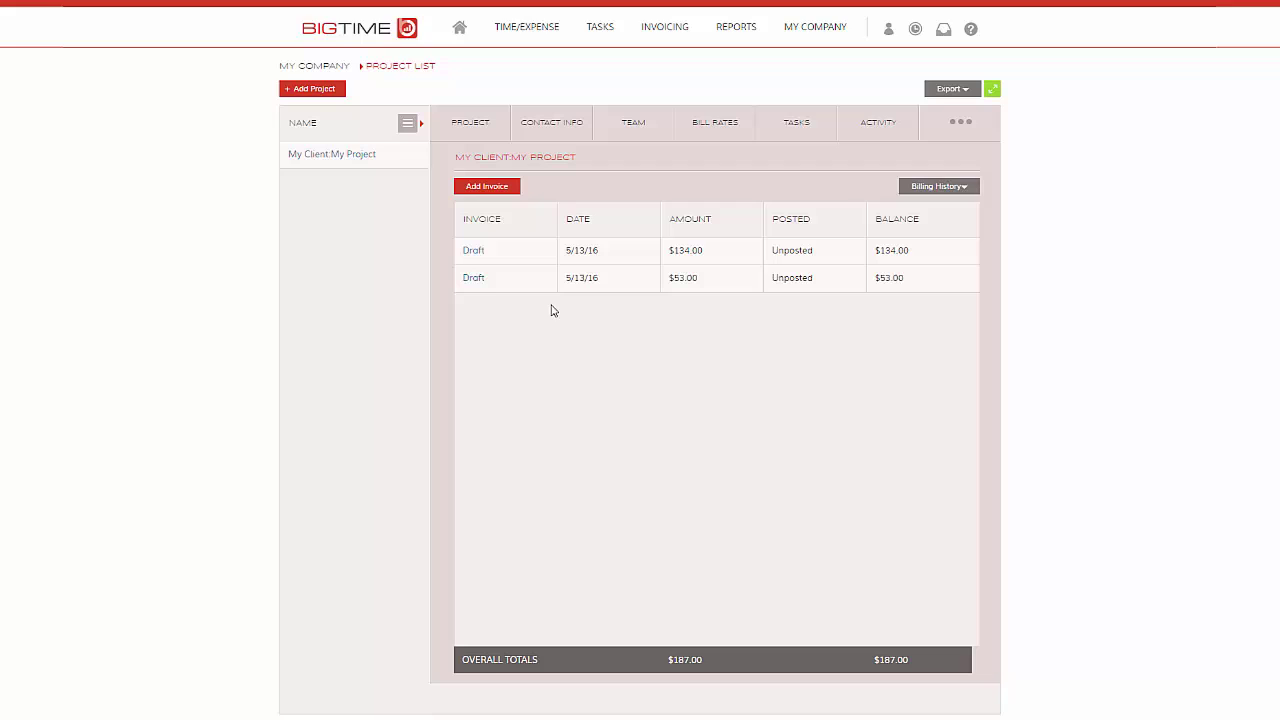
left_click(475, 278)
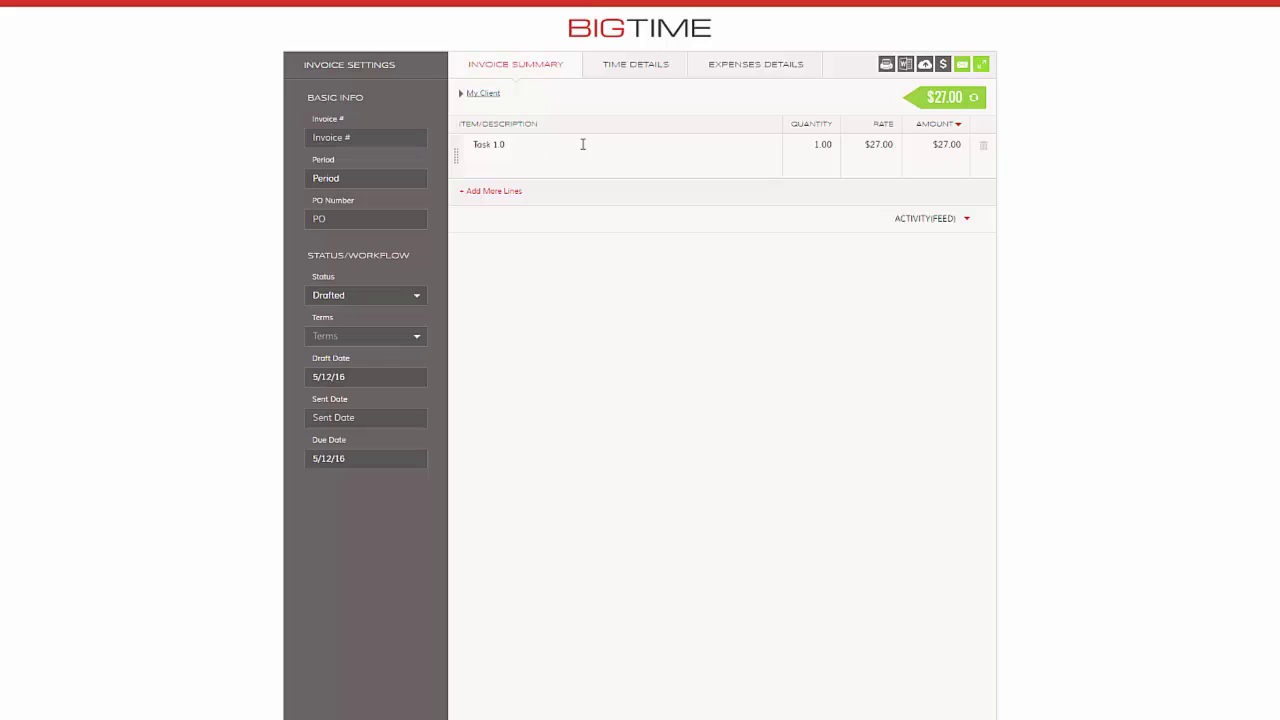
Step: Go from the draft invoice's print formats to the customization of the invoice PDF formats
left_click(883, 66)
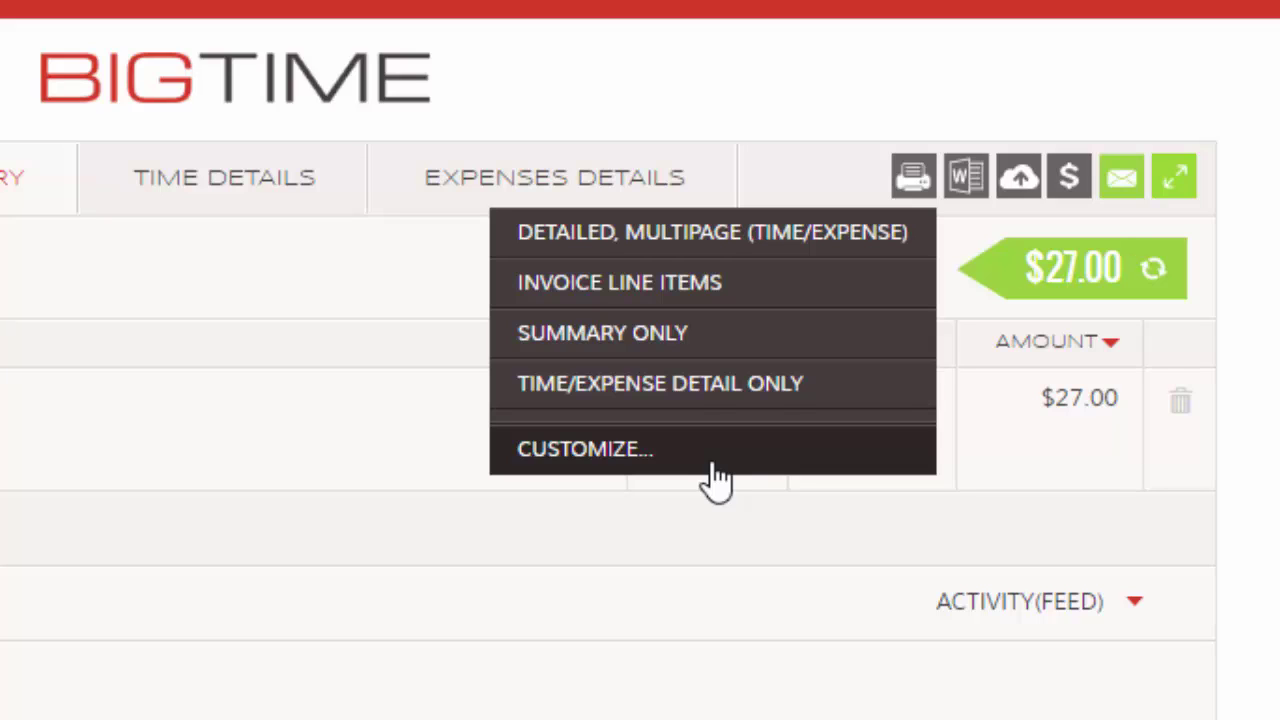
left_click(715, 478)
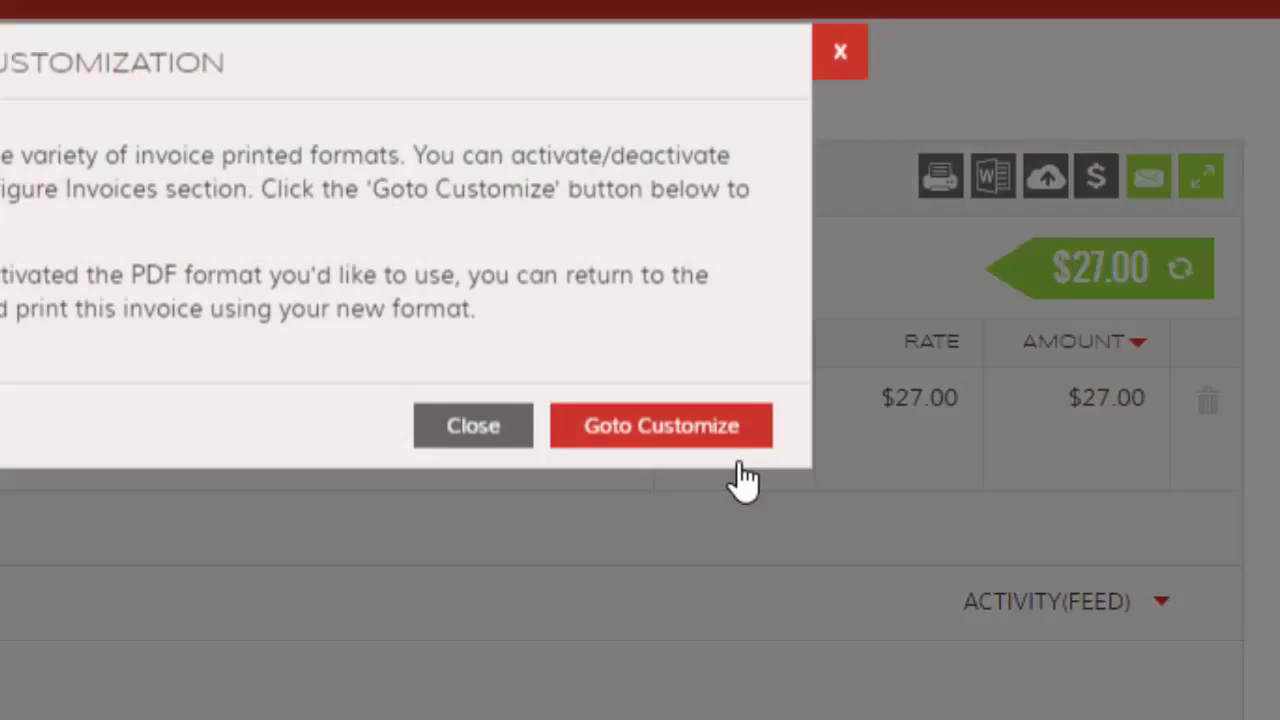
left_click(1065, 470)
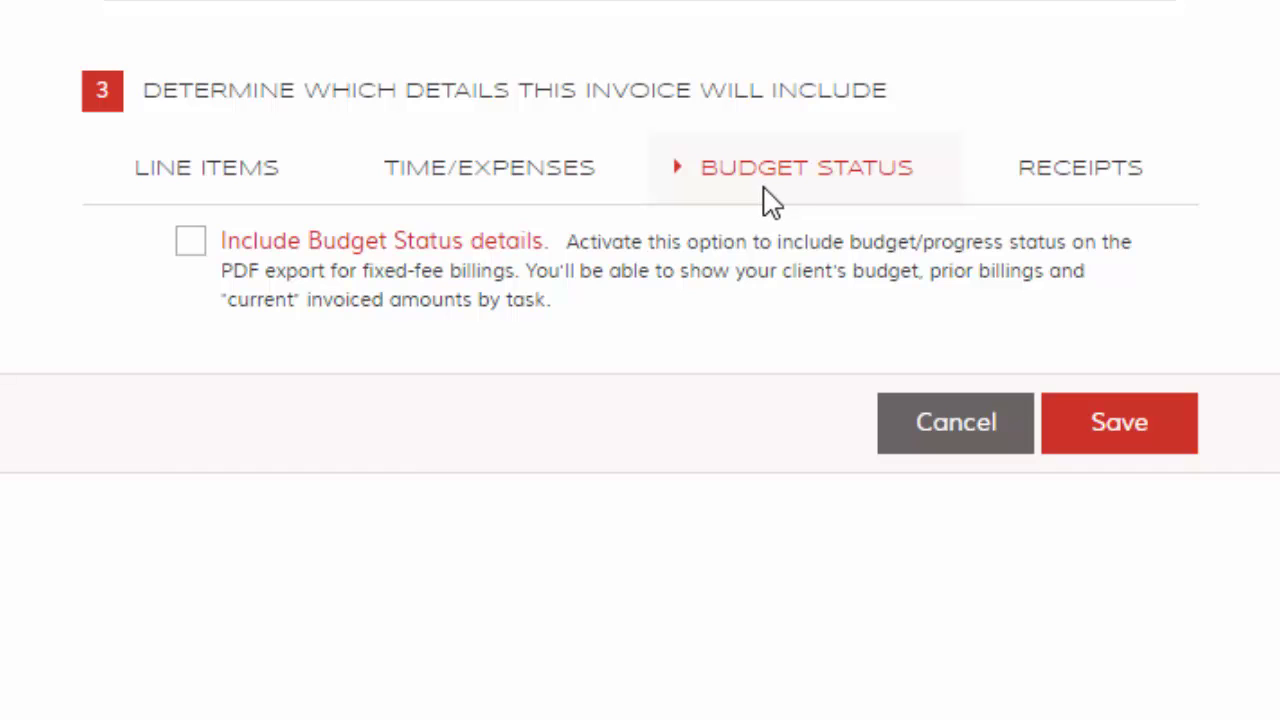
Step: Include Budget Status details in the PDF format, check the column group explanations, and add Prior Percent (%) and Current Percent (%)
left_click(188, 245)
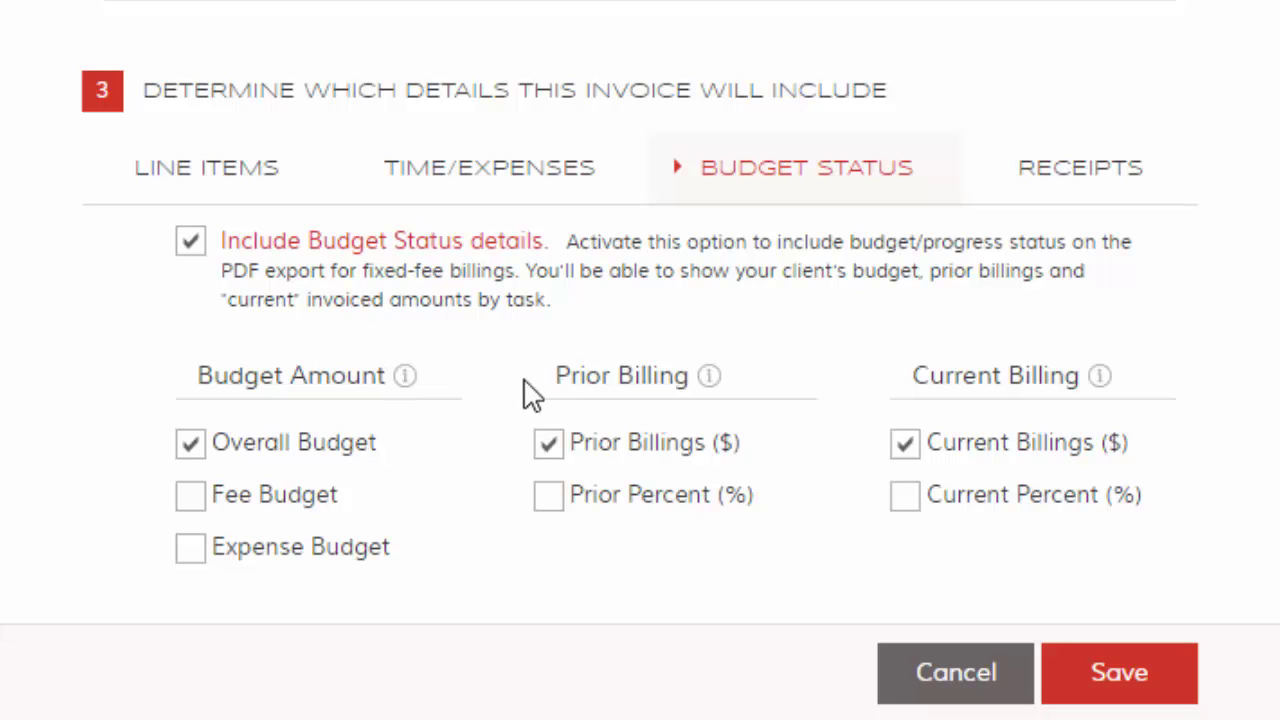
mouse_move(706, 390)
mouse_move(1097, 382)
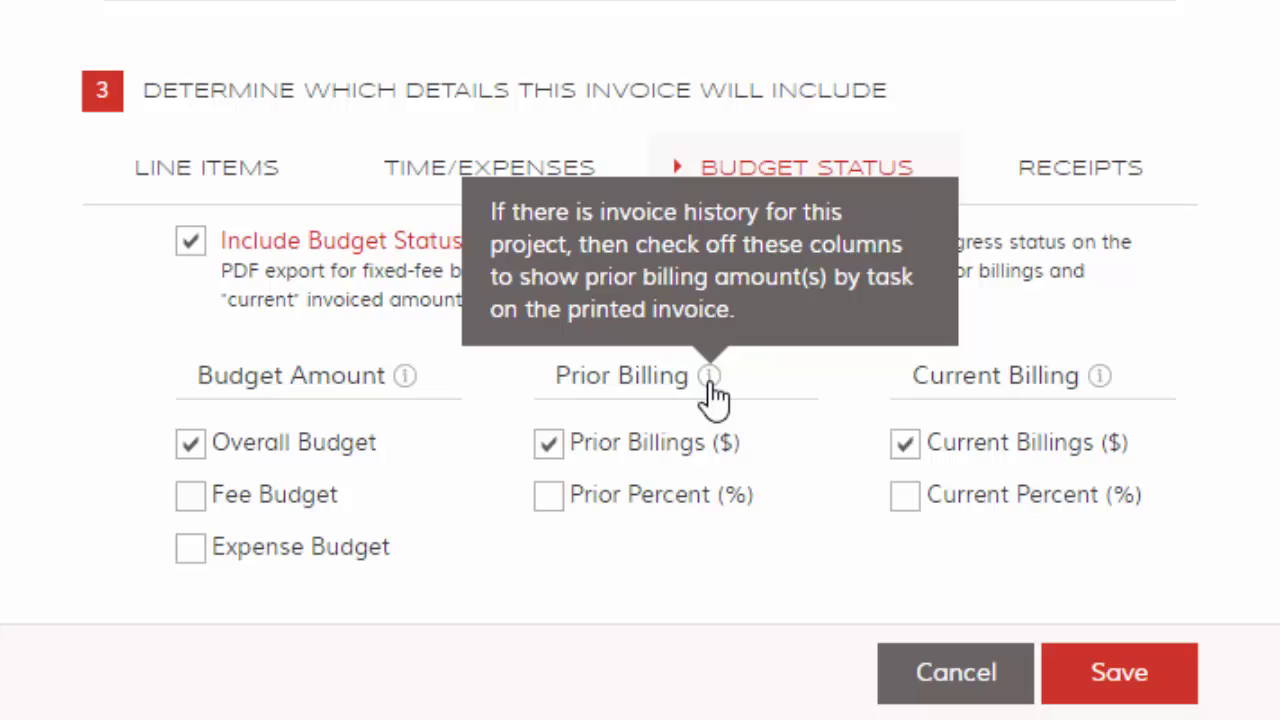
mouse_move(405, 392)
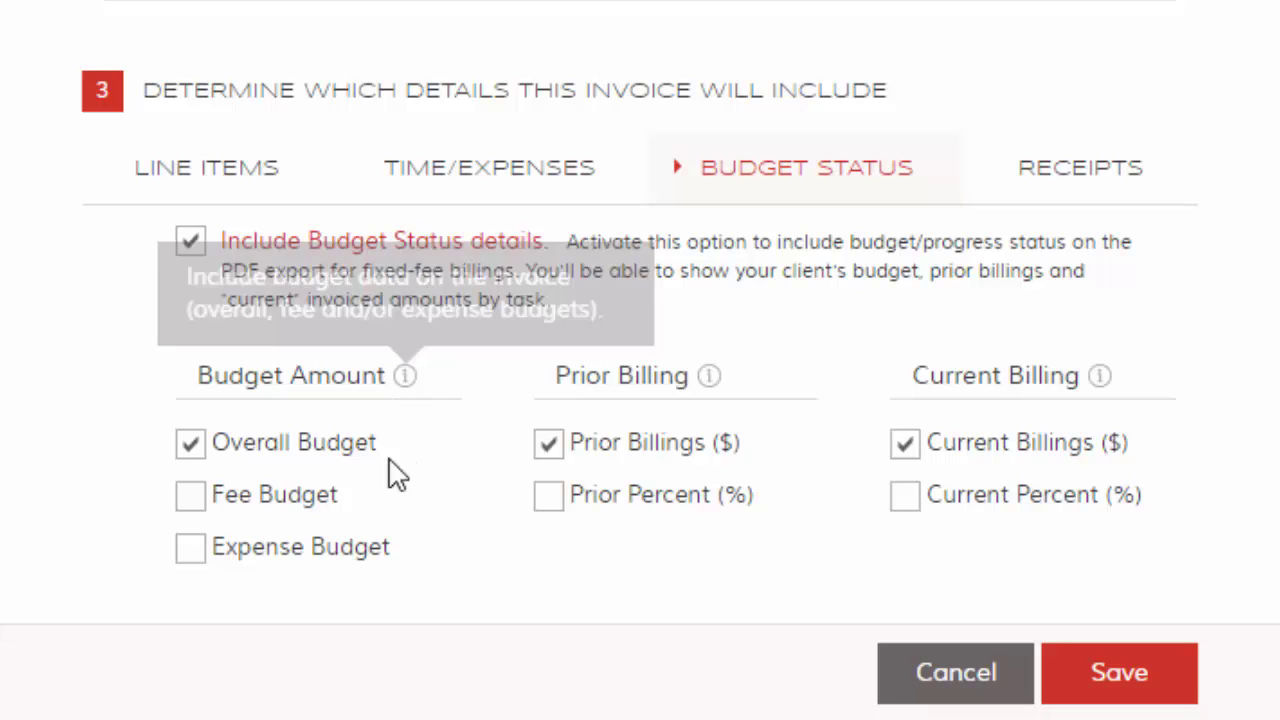
left_click(558, 500)
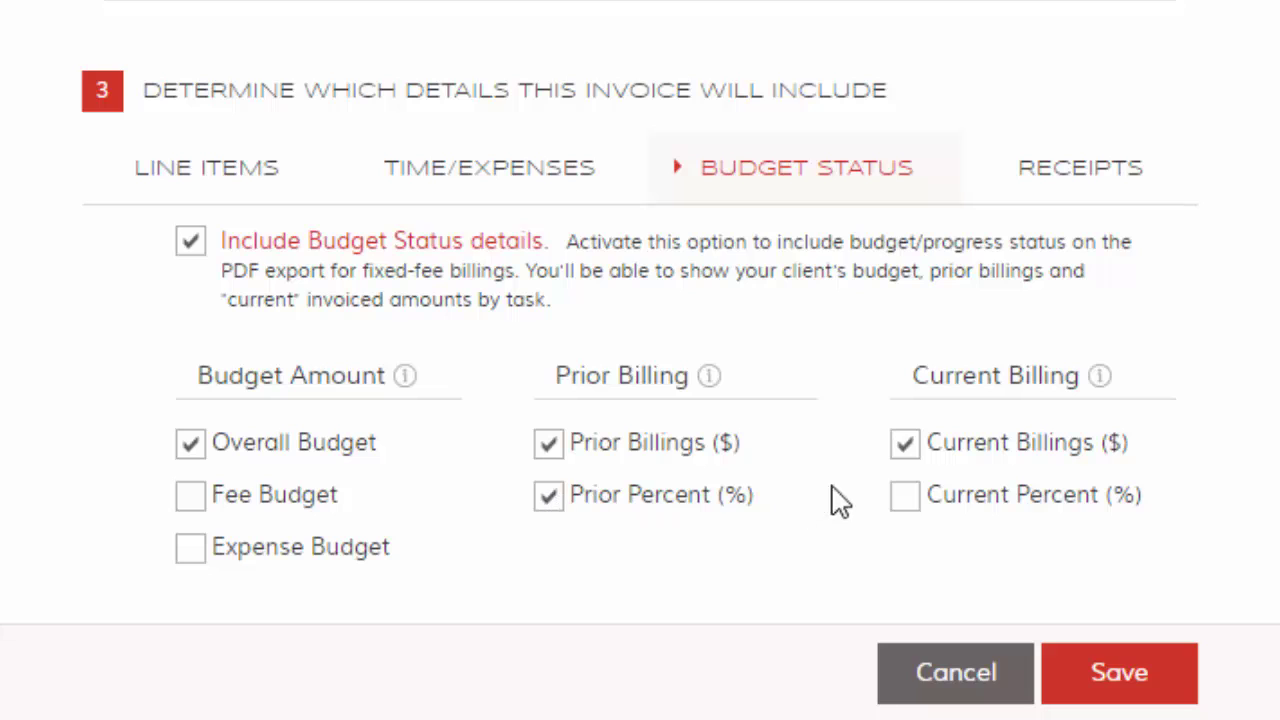
left_click(907, 500)
Step: Check the receipt layout options and exclude time/expense details from the invoice format
left_click(1080, 172)
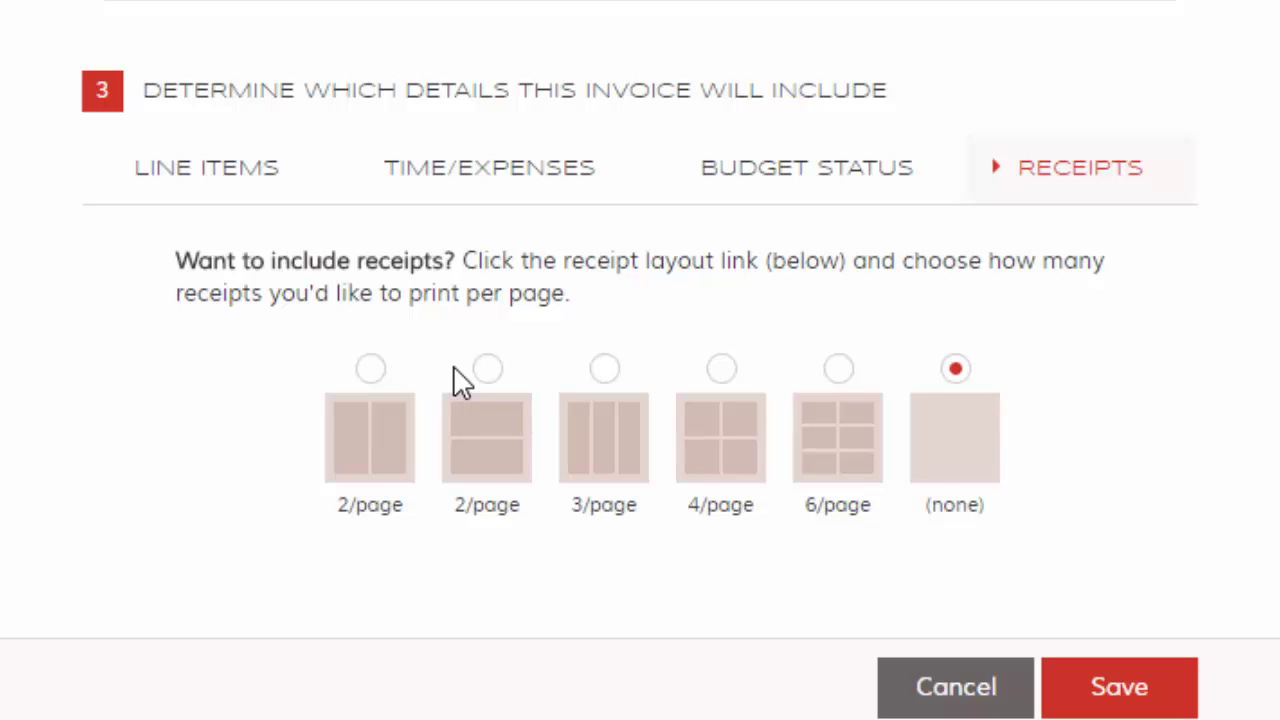
left_click(493, 195)
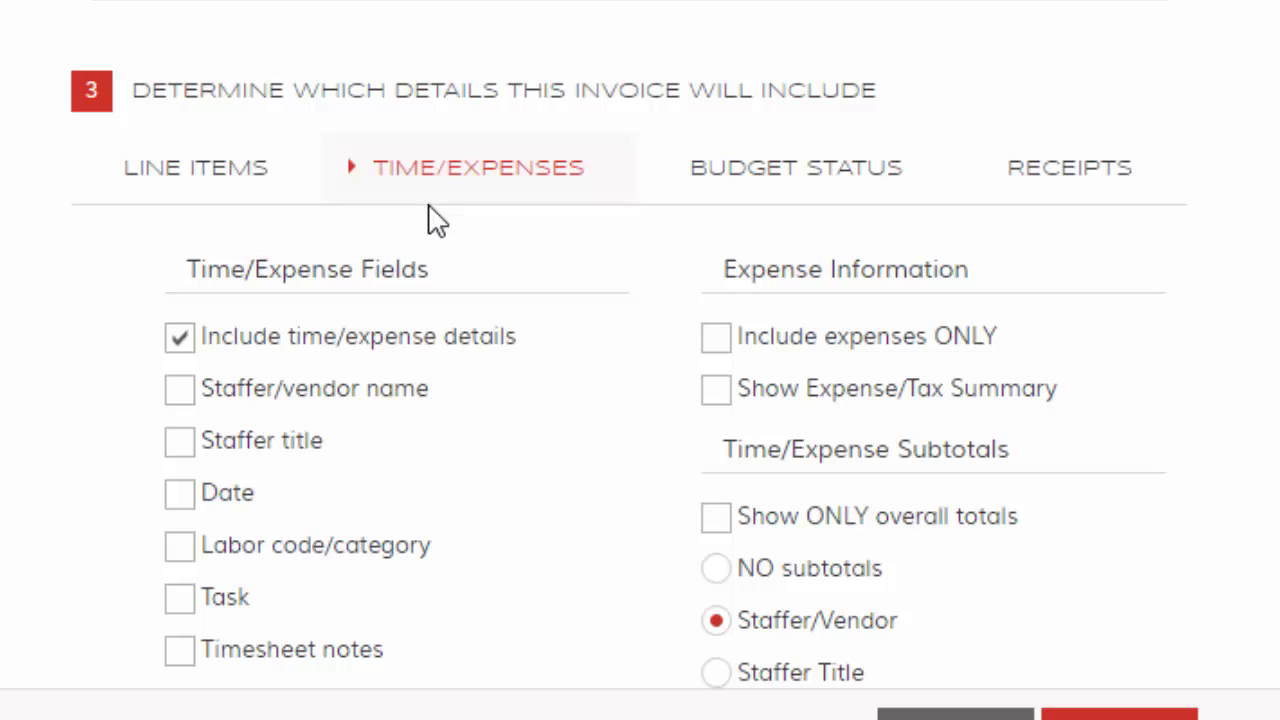
left_click(181, 340)
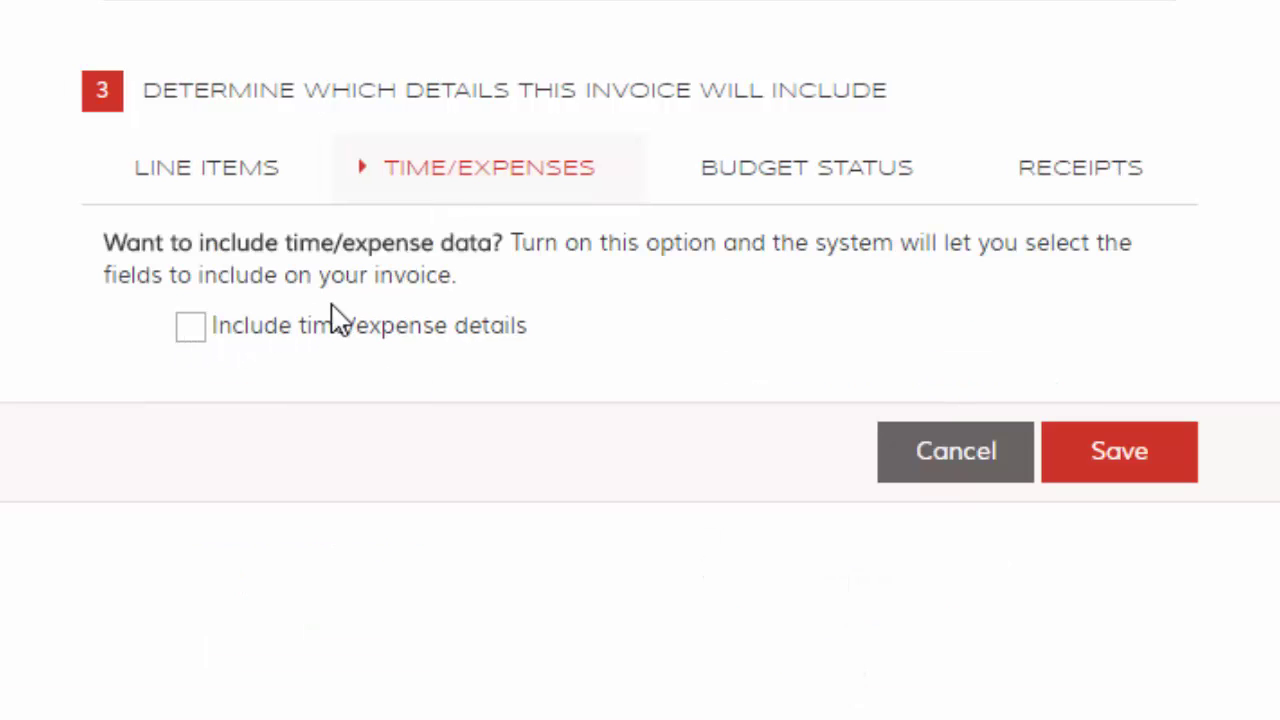
Step: Review the Budget Status selections, save the PDF format, and close the invoice settings
left_click(760, 195)
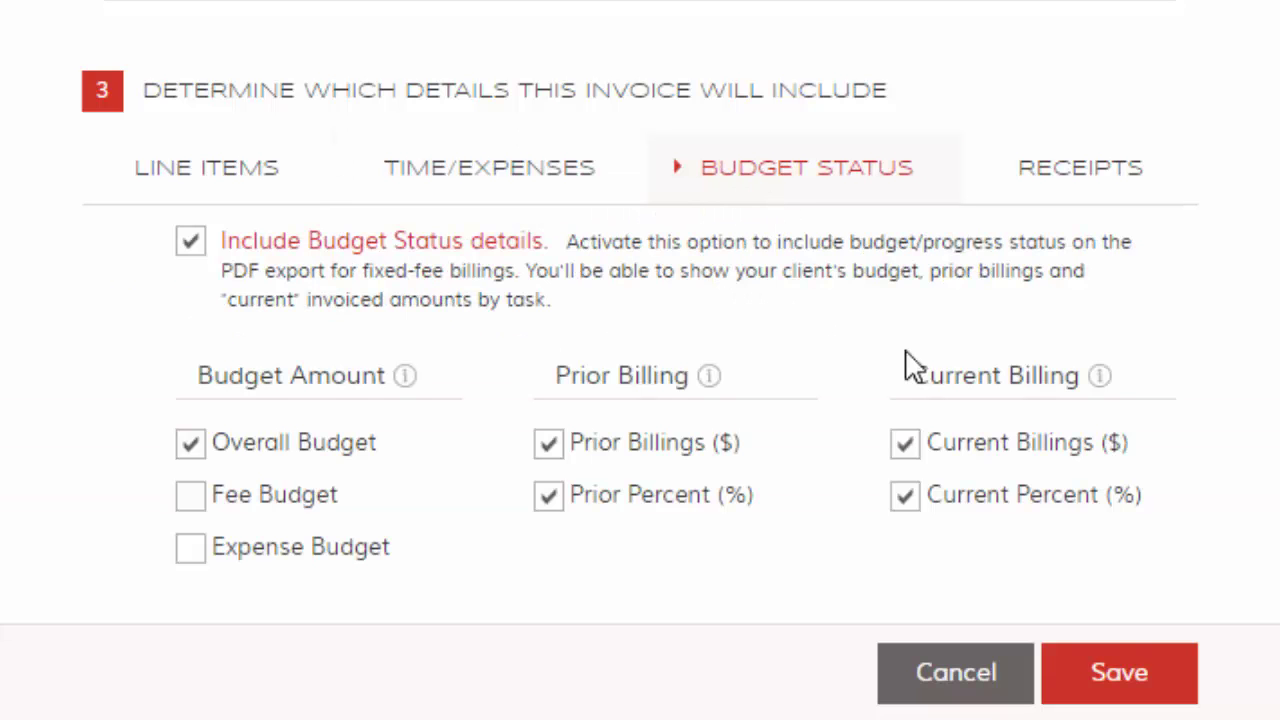
left_click(1122, 680)
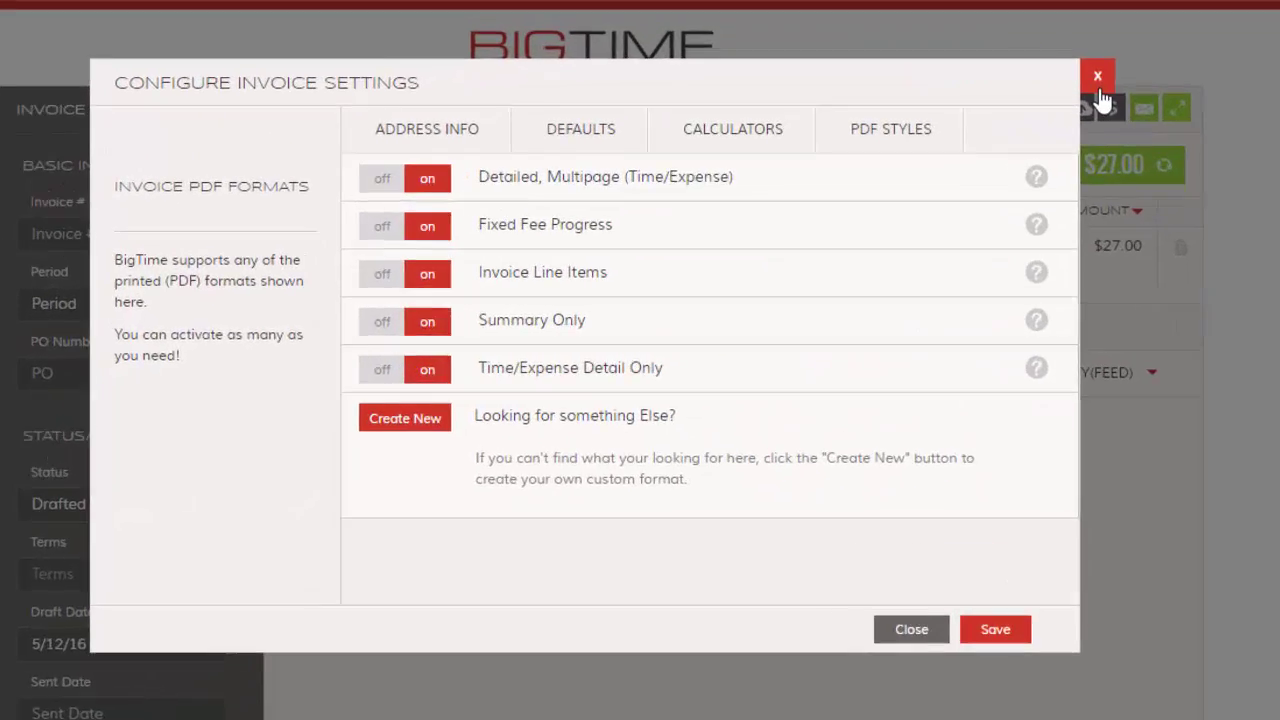
left_click(957, 47)
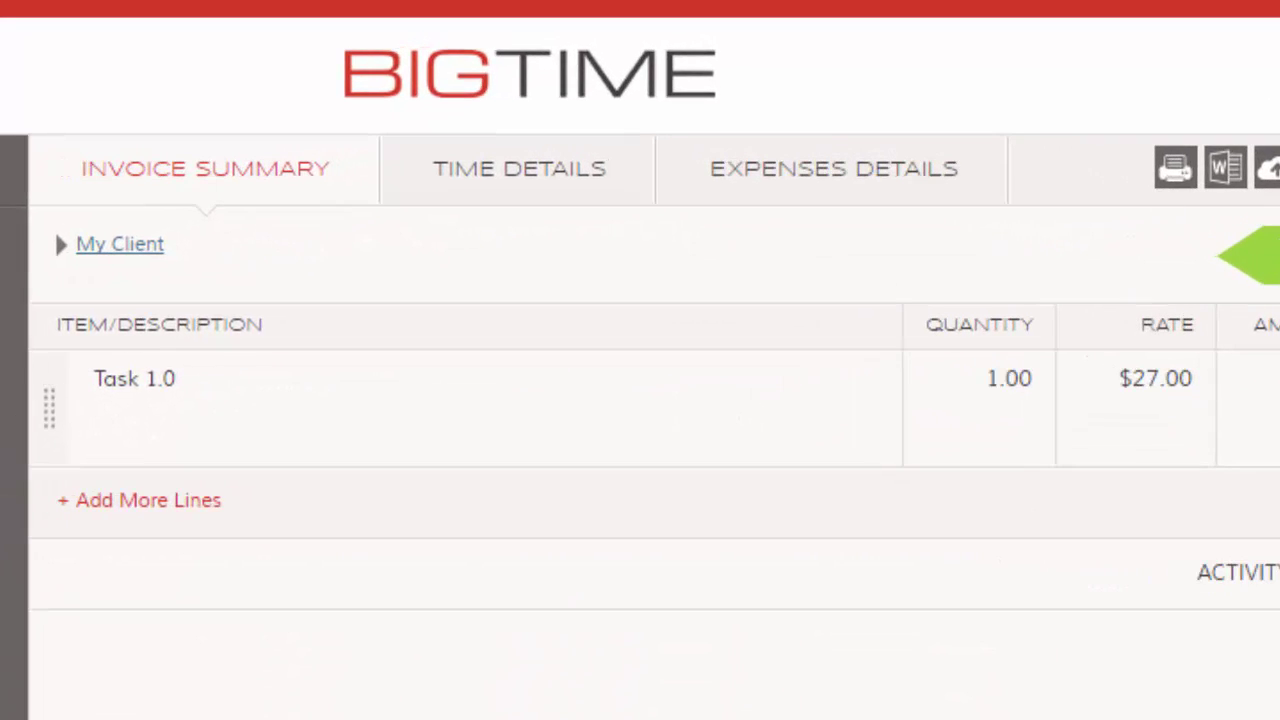
Step: Open the invoice's printable PDF and examine its Prior Billings, This Invoice and Total Budget columns
left_click(1172, 186)
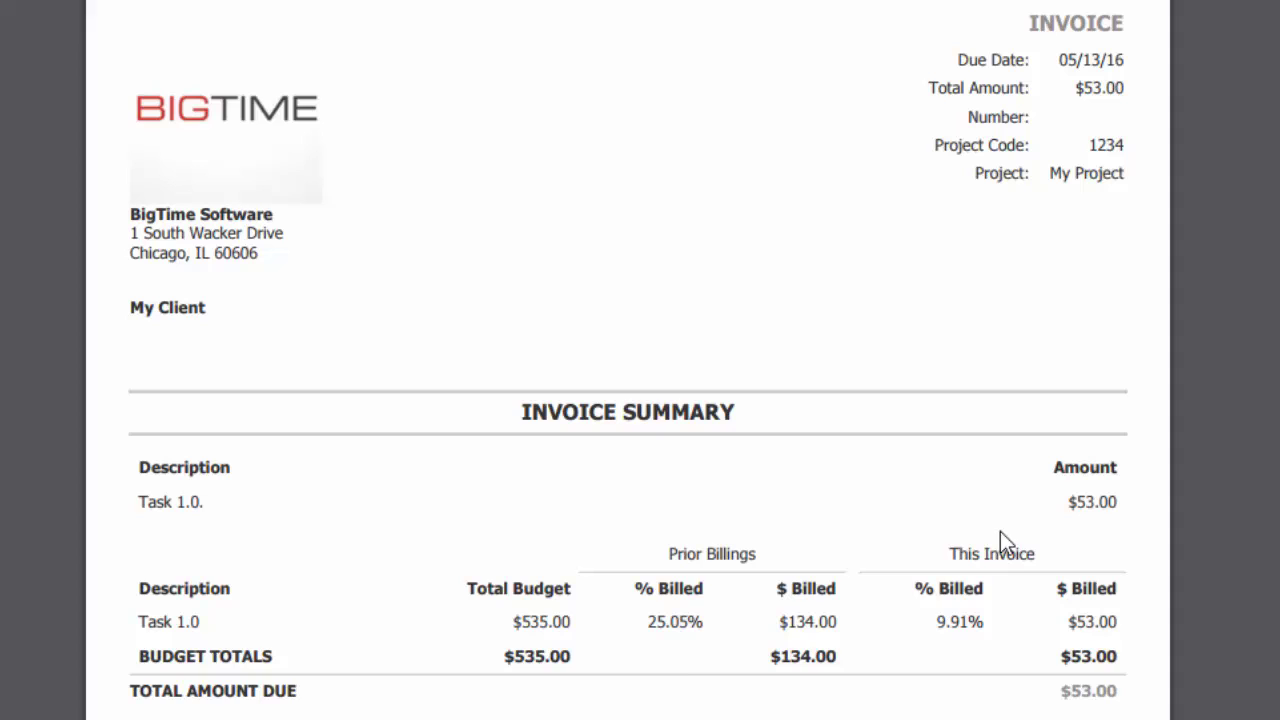
triple_click(759, 548)
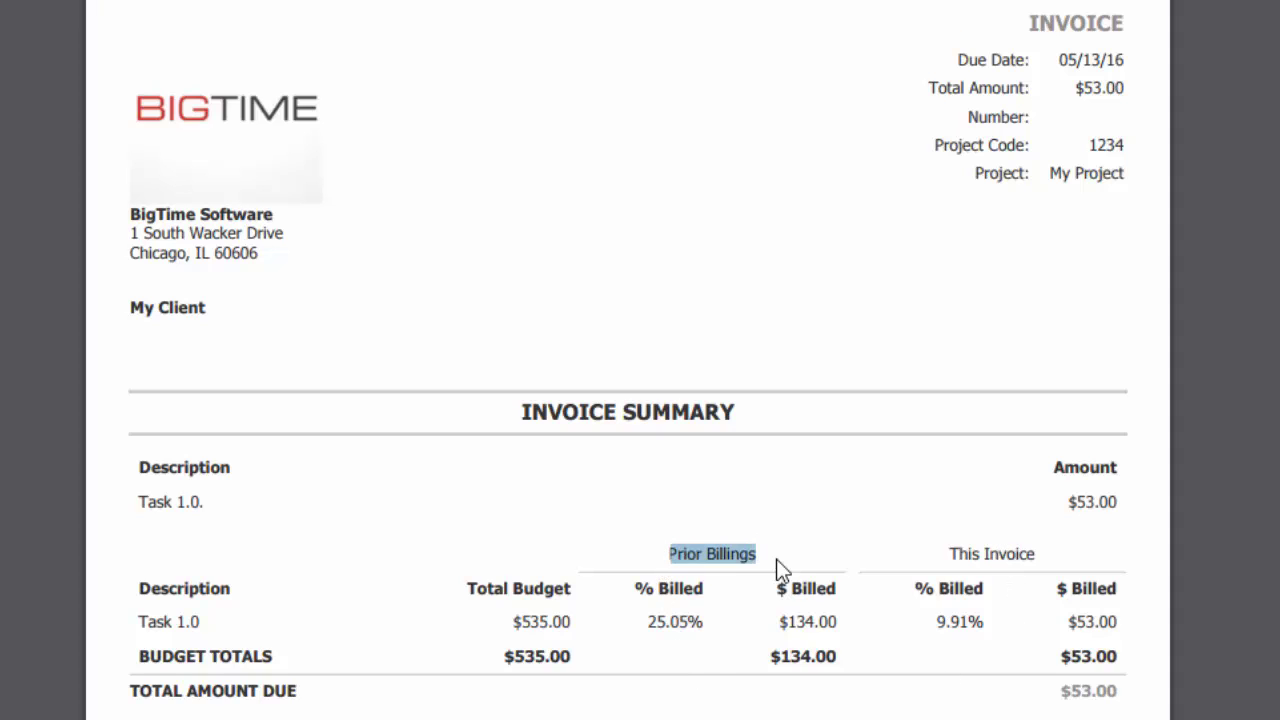
left_click(778, 558)
left_click_drag(944, 553, 1043, 557)
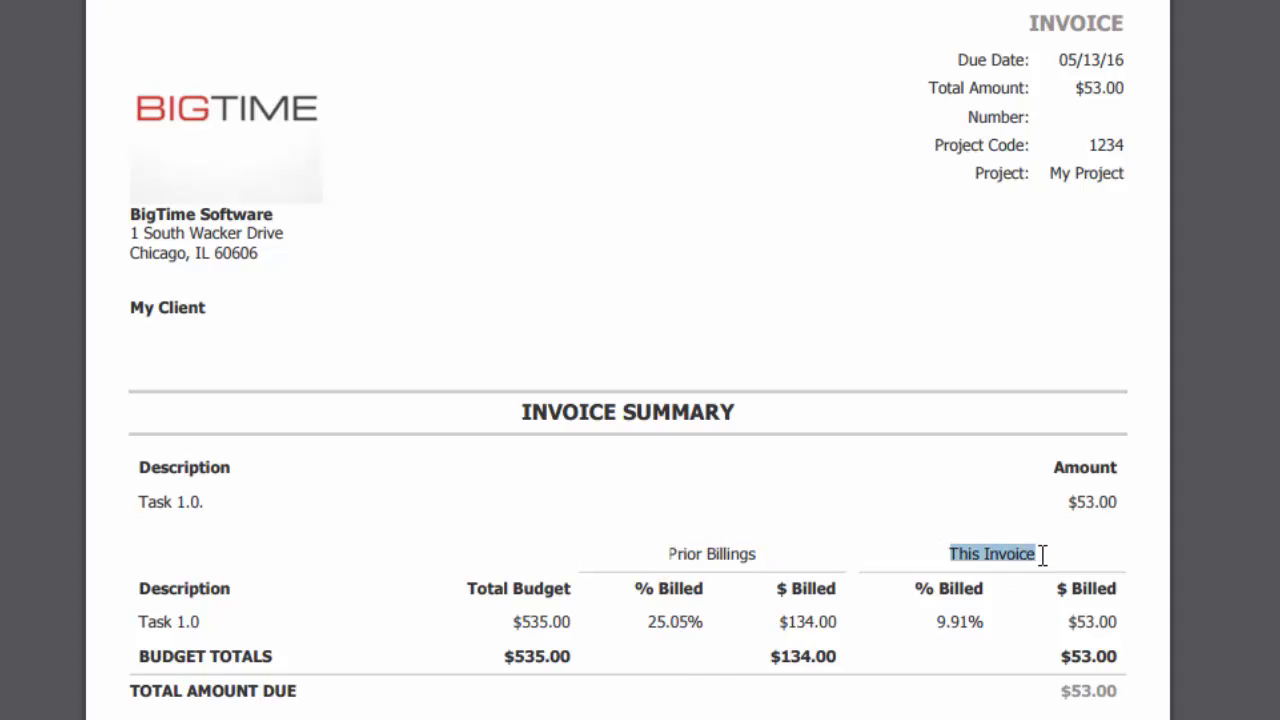
left_click(848, 700)
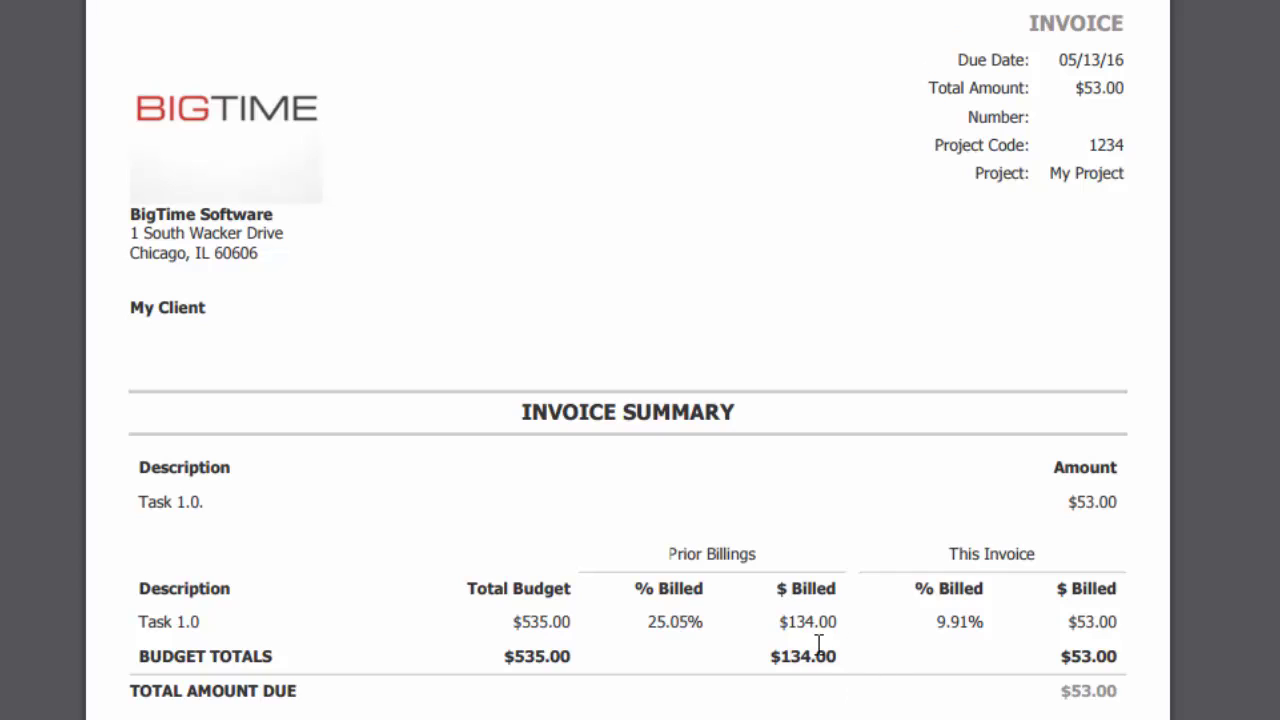
left_click_drag(479, 588, 574, 586)
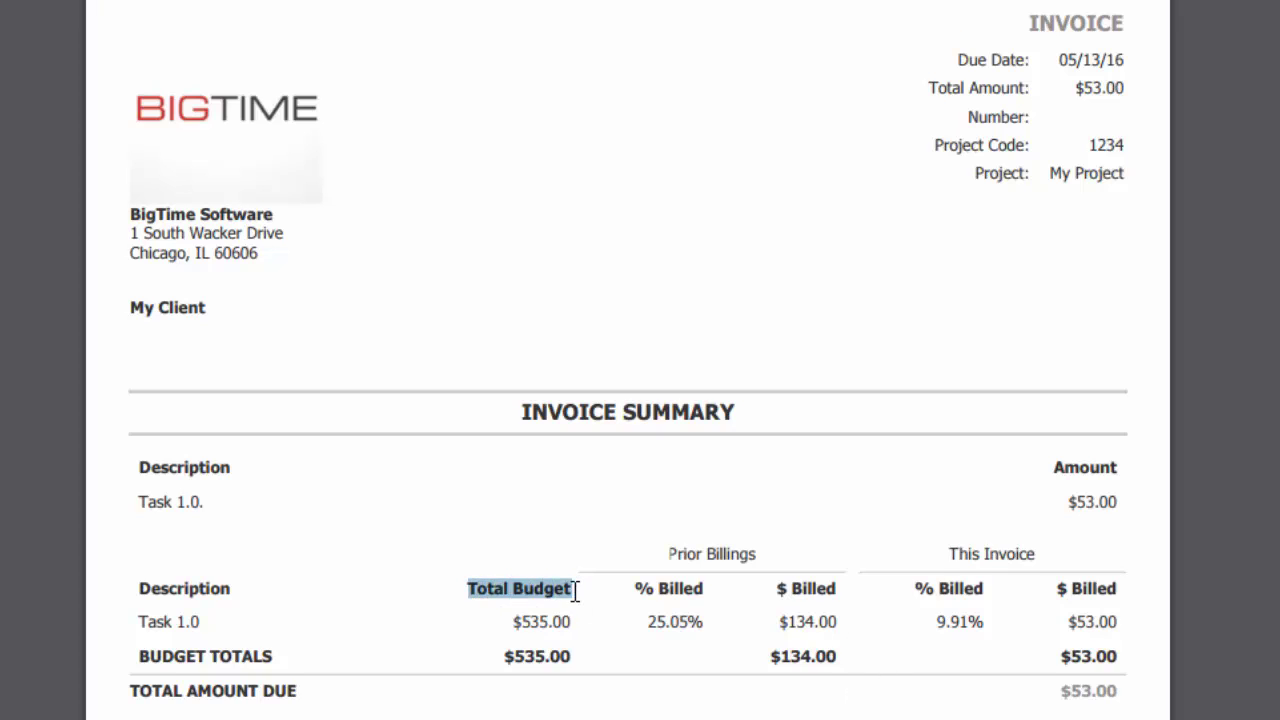
left_click(577, 598)
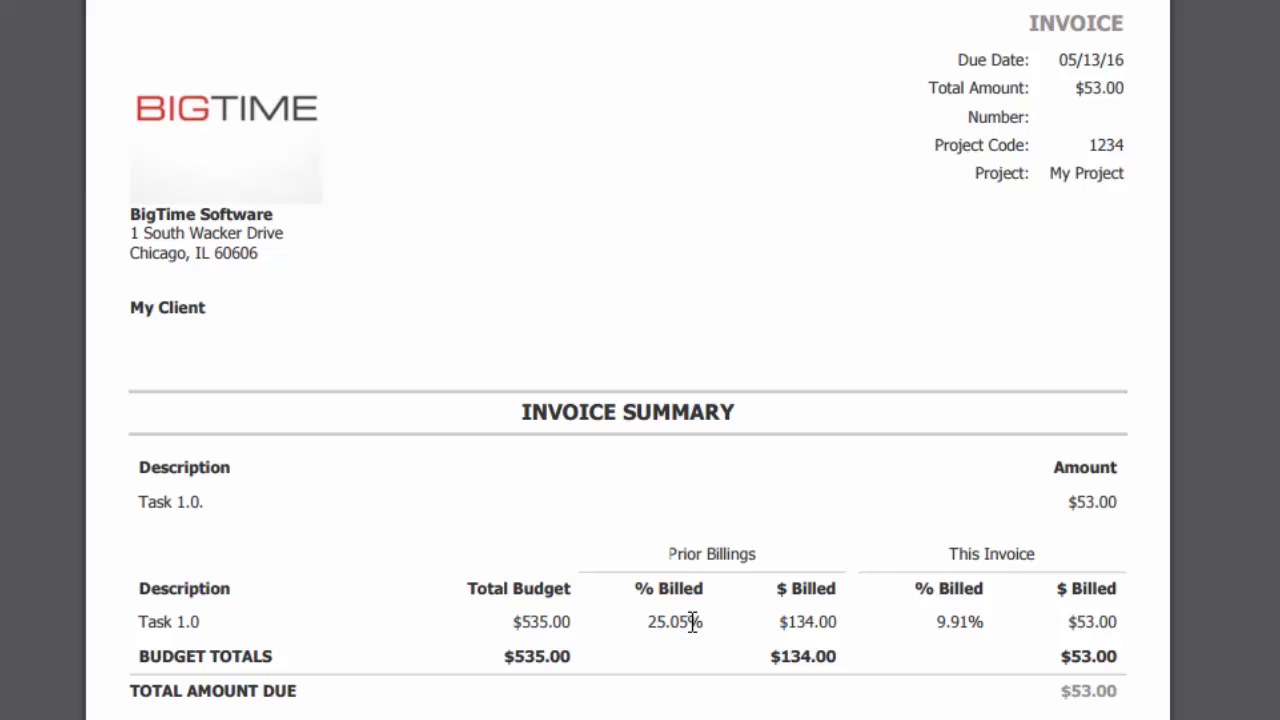